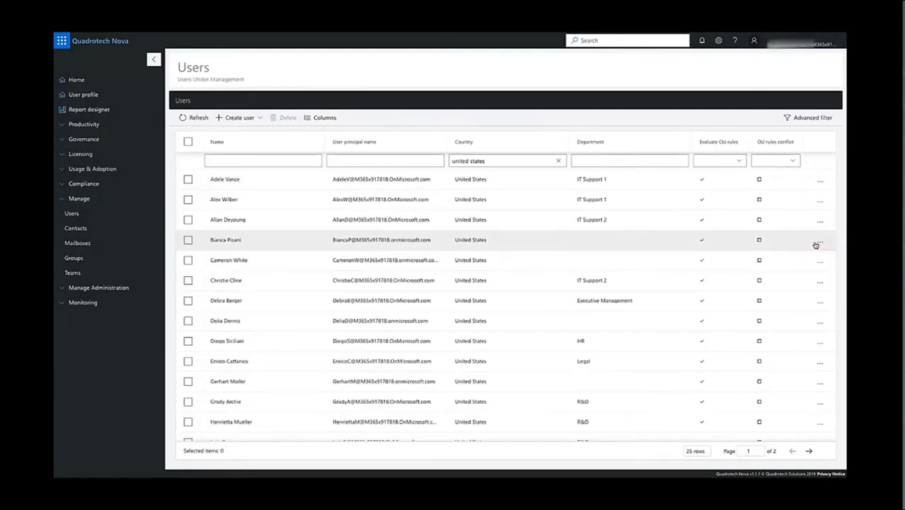
Step: Open the details of the third listed user, who is in IT Support 2, and close them after reviewing
{"action": "left_click", "coordinate": [816, 243]}
{"action": "left_click", "coordinate": [815, 221]}
{"action": "left_click", "coordinate": [820, 222]}
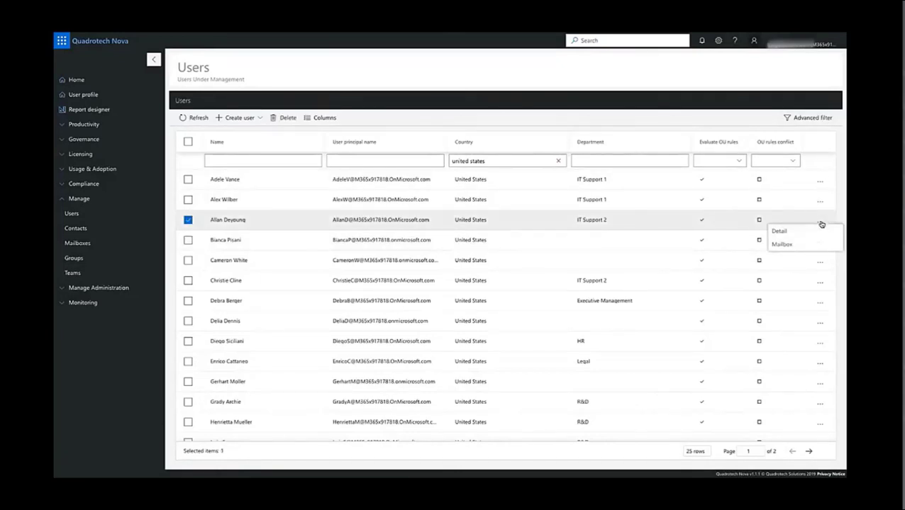
{"action": "left_click", "coordinate": [817, 231]}
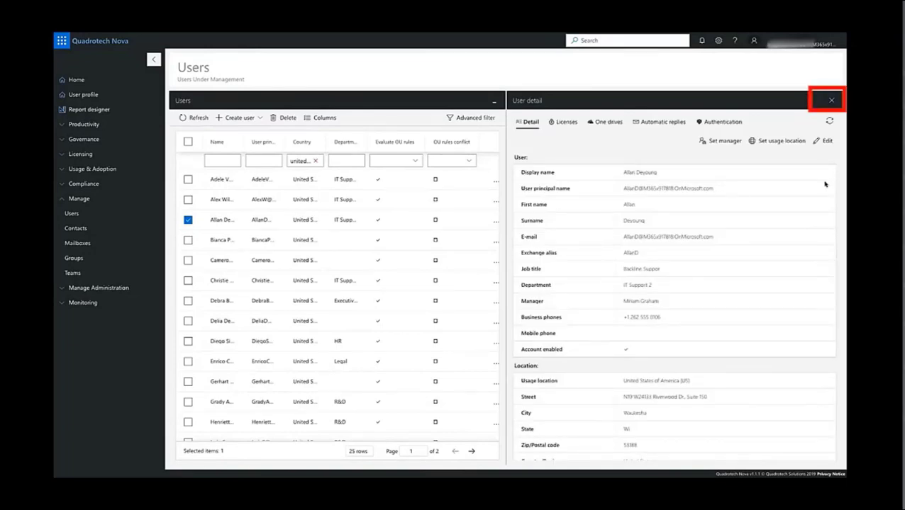
{"action": "left_click", "coordinate": [830, 103]}
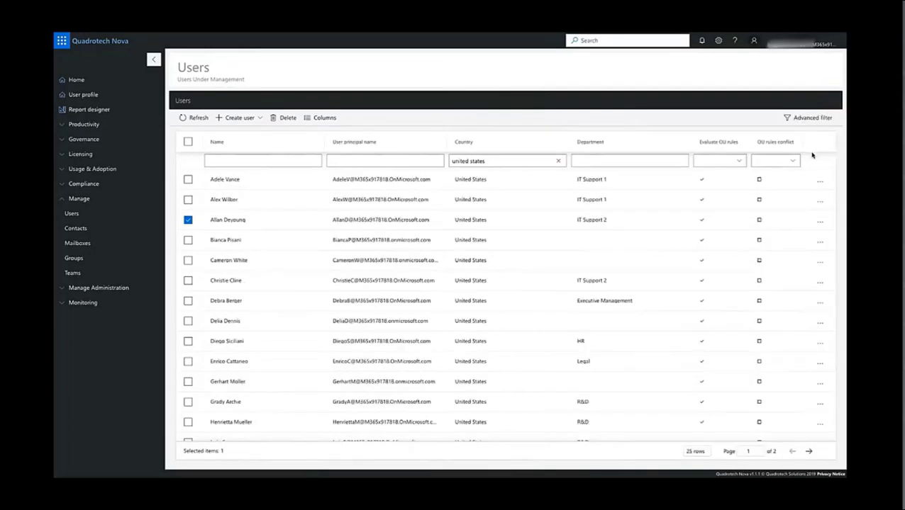
Step: Filter the user list by the name text "user" and clear that filter
{"action": "left_click", "coordinate": [223, 162]}
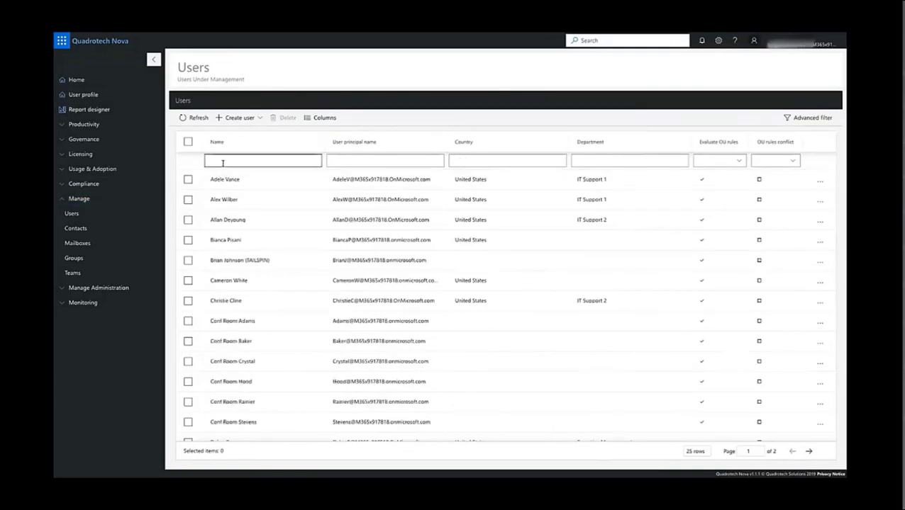
{"action": "type", "text": "user"}
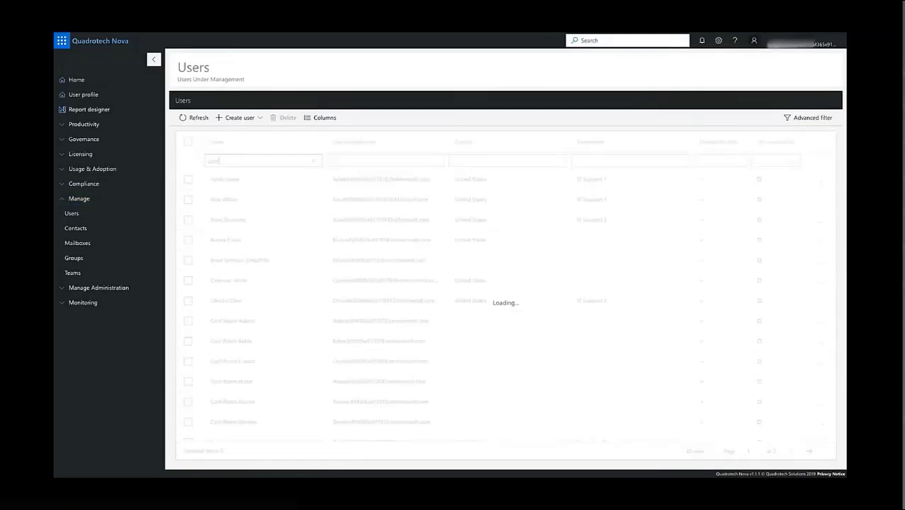
{"action": "left_click", "coordinate": [313, 162]}
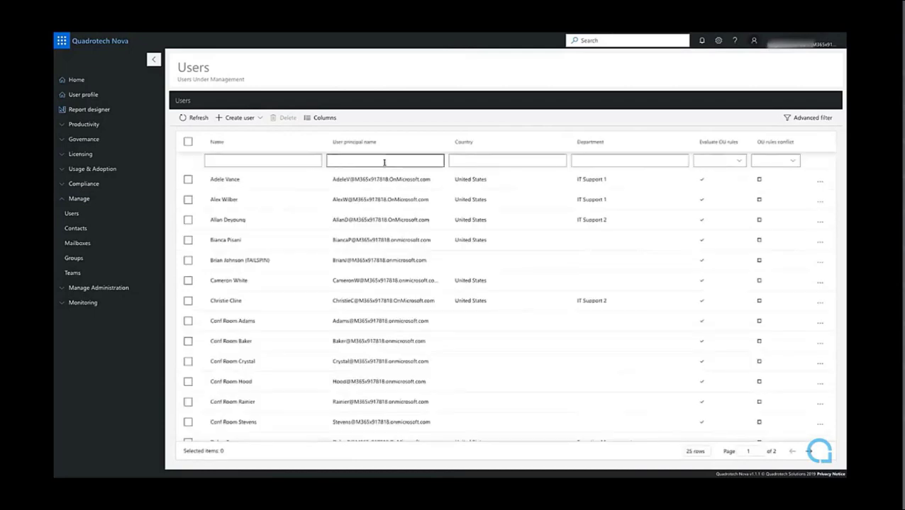
Step: Filter the user list by the country "united states" and check which columns can be shown
{"action": "left_click", "coordinate": [549, 160]}
{"action": "type", "text": "united states"}
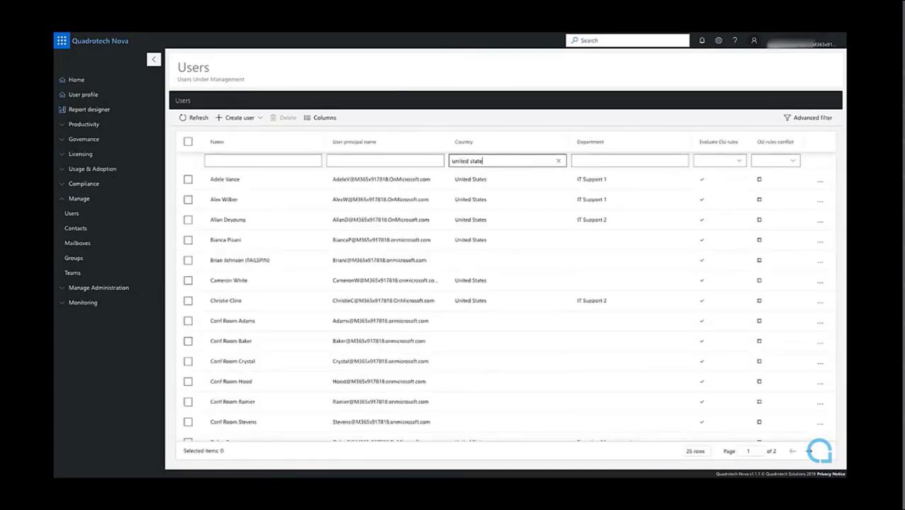
{"action": "left_click", "coordinate": [321, 118]}
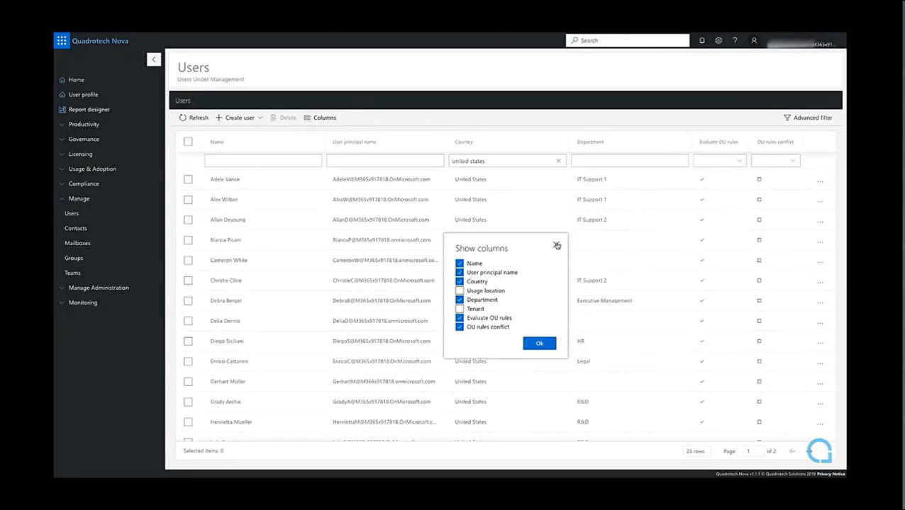
{"action": "left_click", "coordinate": [555, 244]}
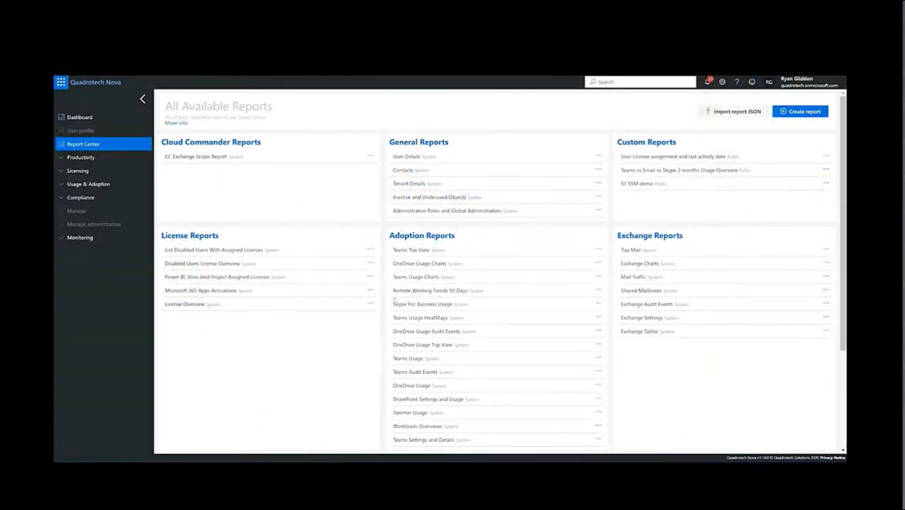
Step: Create a report named "OneDrive Usage" and add an empty first section to it
{"action": "left_click", "coordinate": [794, 112]}
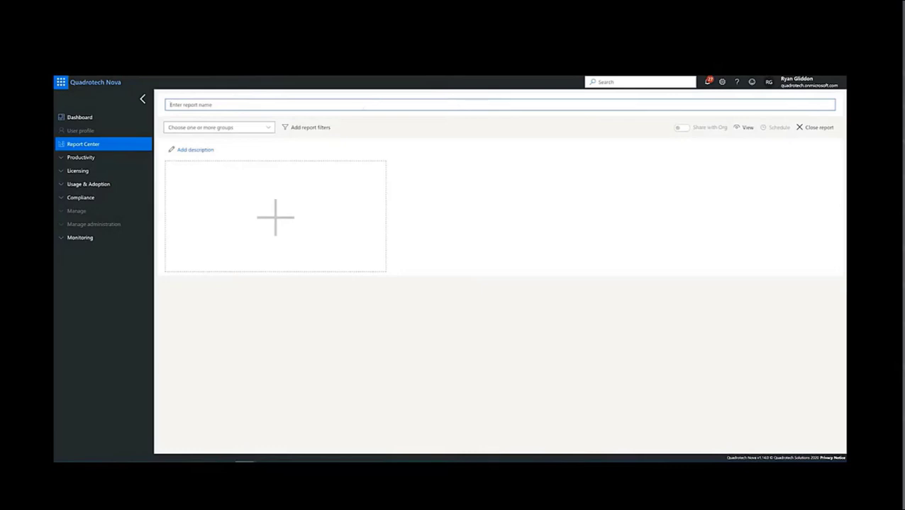
{"action": "type", "text": "OneDrive Usage"}
{"action": "left_click", "coordinate": [276, 212]}
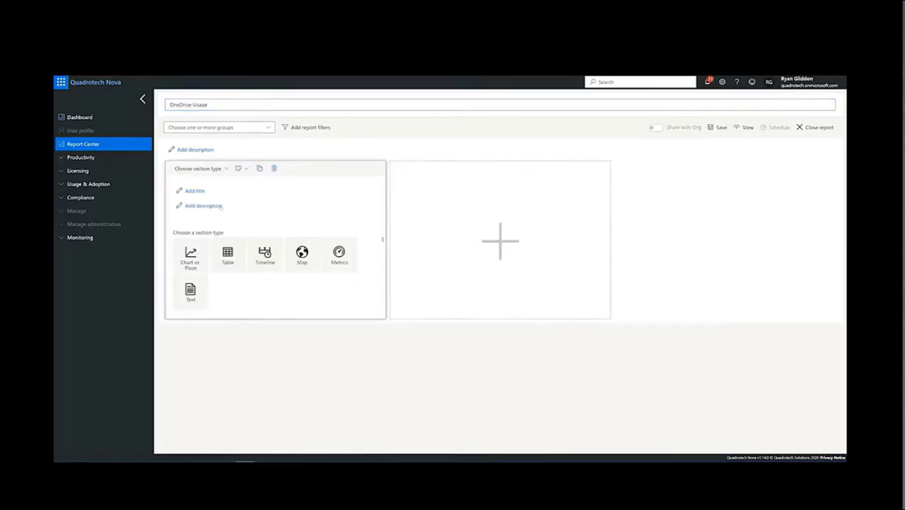
Step: Title the report's first section "Top 10 Users by Item Count"
{"action": "left_click", "coordinate": [202, 191]}
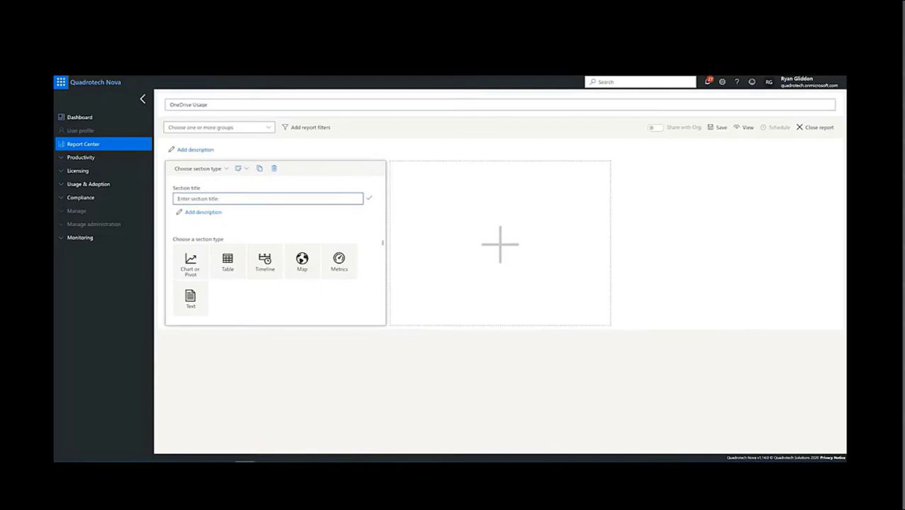
{"action": "type", "text": "Top 10 Users by Item Count"}
{"action": "left_click", "coordinate": [370, 199]}
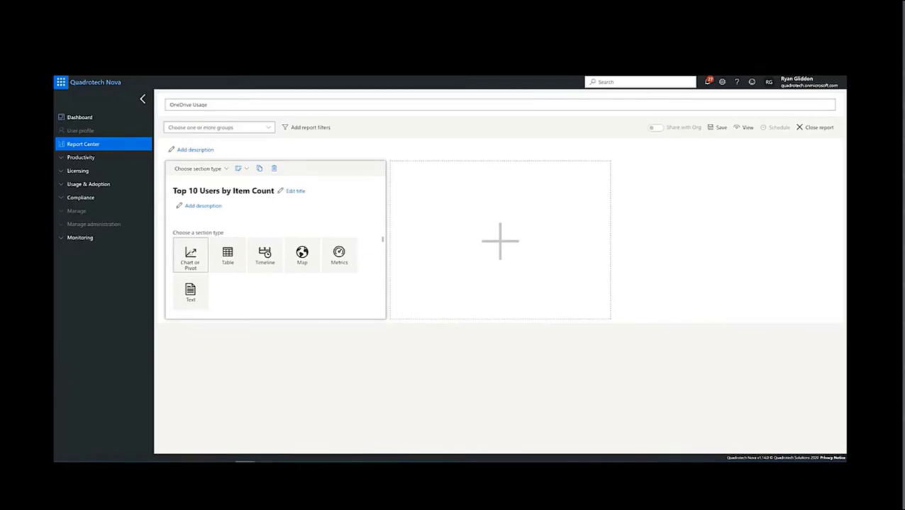
Step: Make the section a Vertical Bar chart with Onedrive User Statistics as its data source
{"action": "left_click", "coordinate": [190, 255]}
{"action": "left_click", "coordinate": [275, 231]}
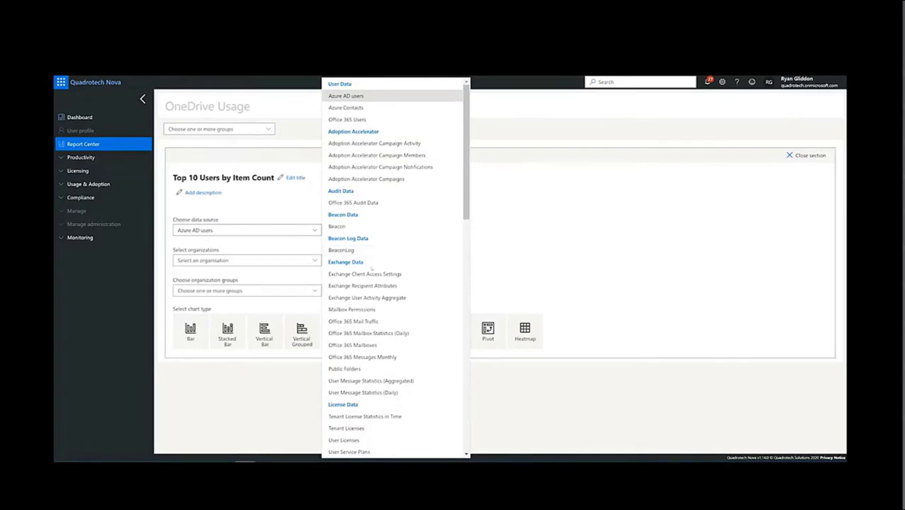
{"action": "scroll", "coordinate": [386, 358], "scroll_direction": "down", "scroll_amount": 5}
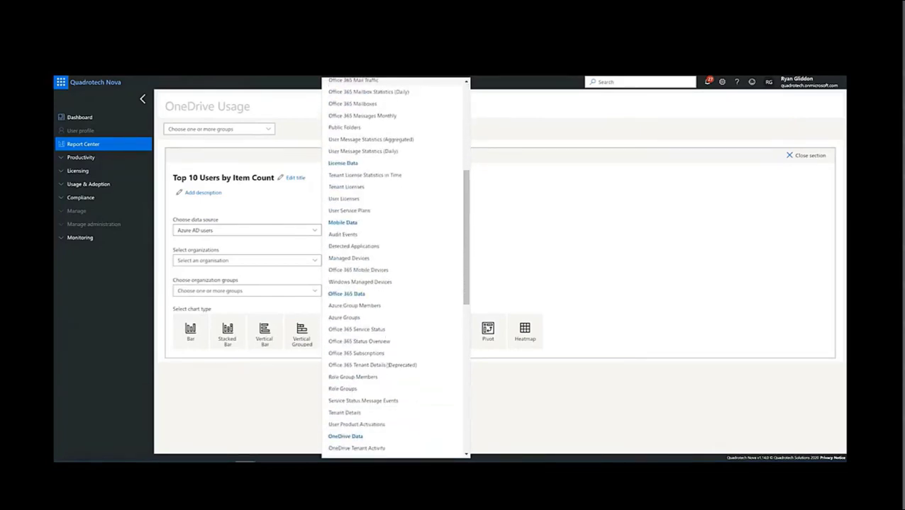
{"action": "scroll", "coordinate": [387, 365], "scroll_direction": "down", "scroll_amount": 2}
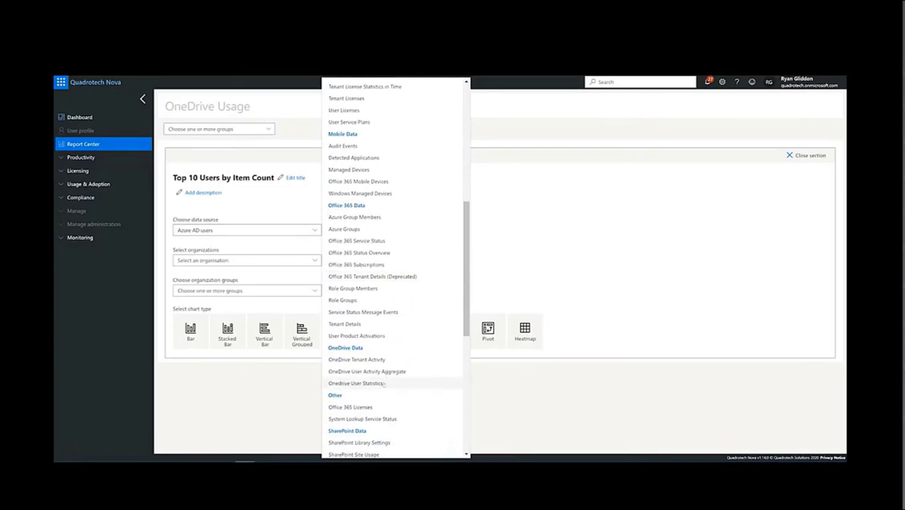
{"action": "left_click", "coordinate": [356, 384]}
{"action": "left_click", "coordinate": [190, 330]}
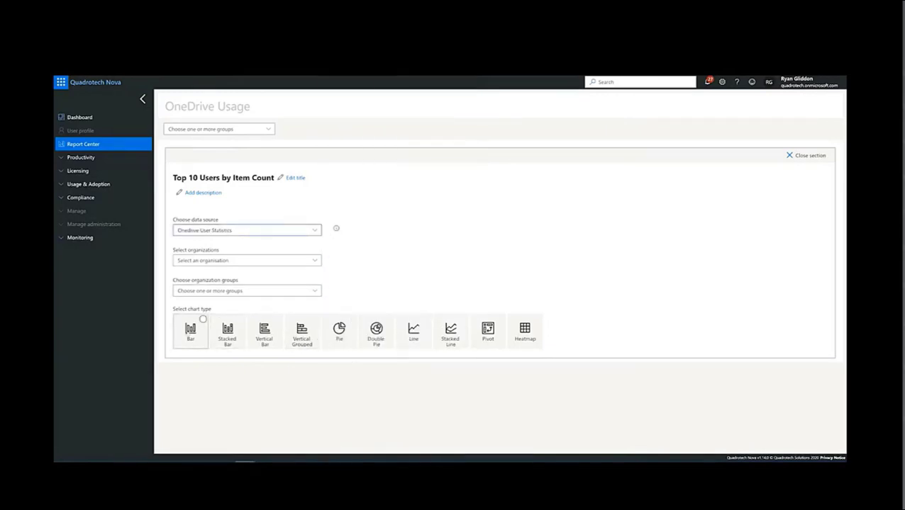
{"action": "left_click", "coordinate": [264, 331]}
Step: Set the chart to show the Sum of Item Count with User Id as the series name
{"action": "scroll", "coordinate": [264, 331], "scroll_direction": "down", "scroll_amount": 1}
{"action": "scroll", "coordinate": [225, 285], "scroll_direction": "down", "scroll_amount": 1}
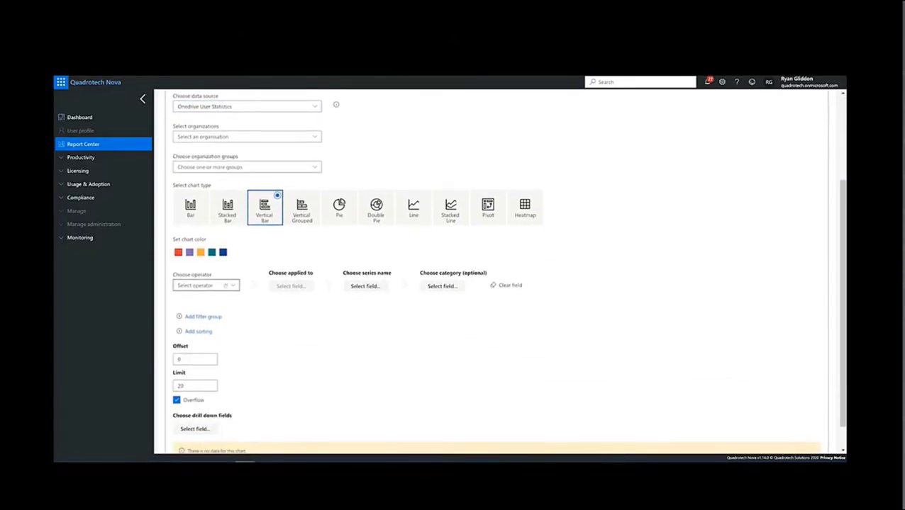
{"action": "left_click", "coordinate": [226, 285]}
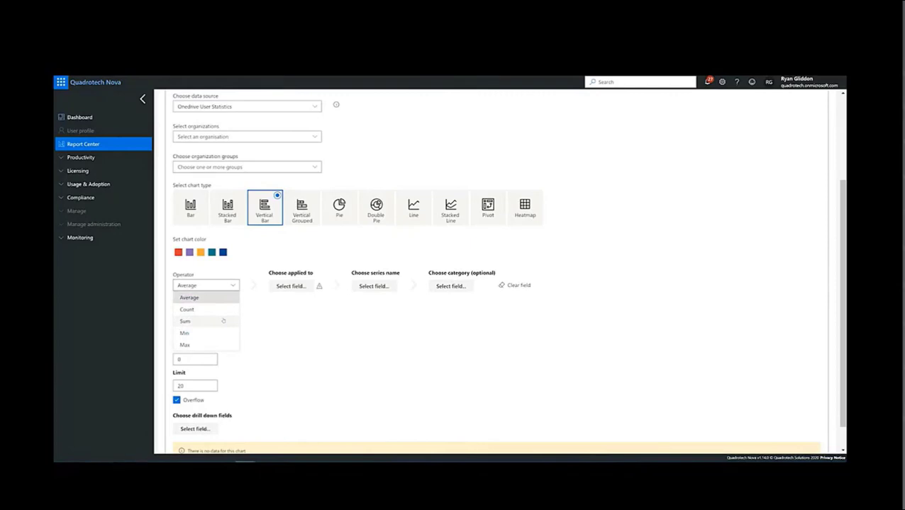
{"action": "left_click", "coordinate": [222, 322]}
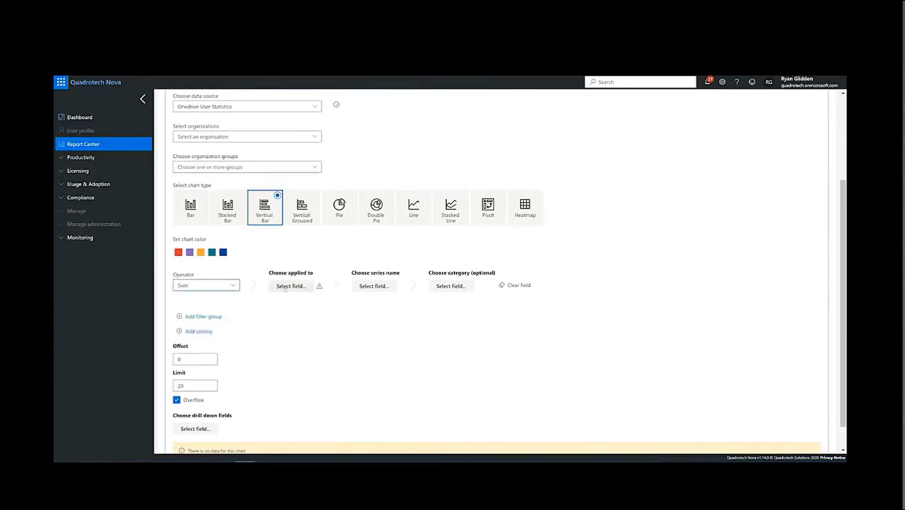
{"action": "left_click", "coordinate": [284, 287]}
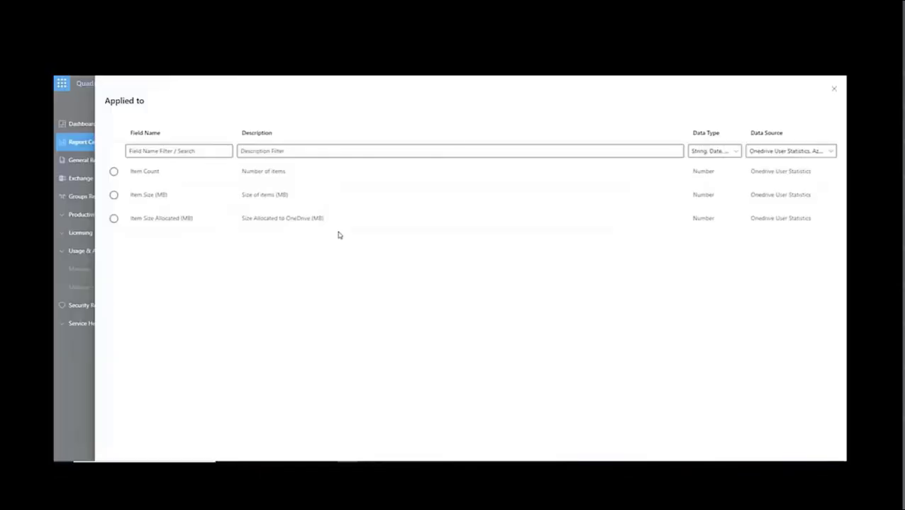
{"action": "left_click", "coordinate": [114, 174]}
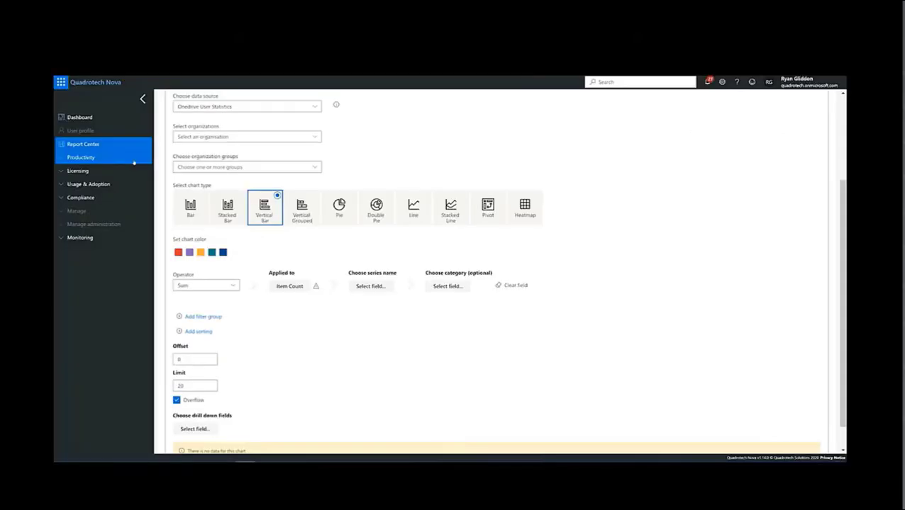
{"action": "left_click", "coordinate": [387, 288]}
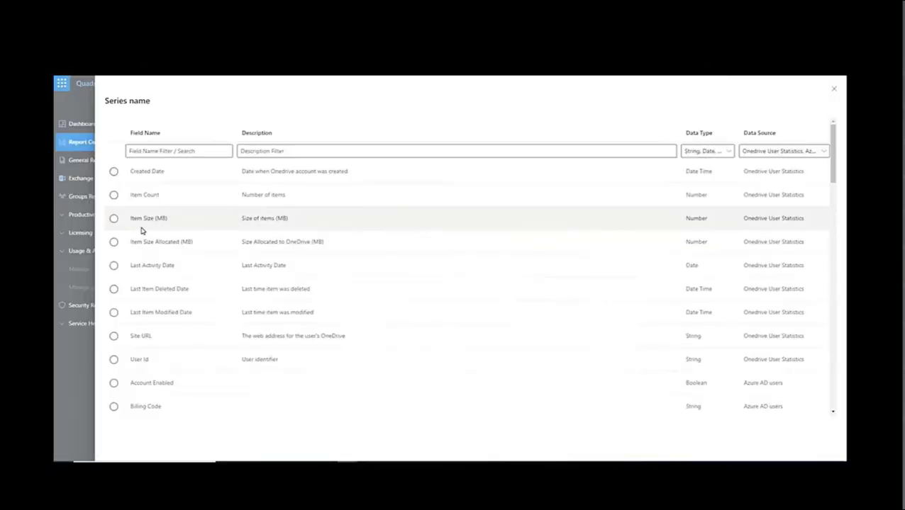
{"action": "left_click", "coordinate": [114, 359]}
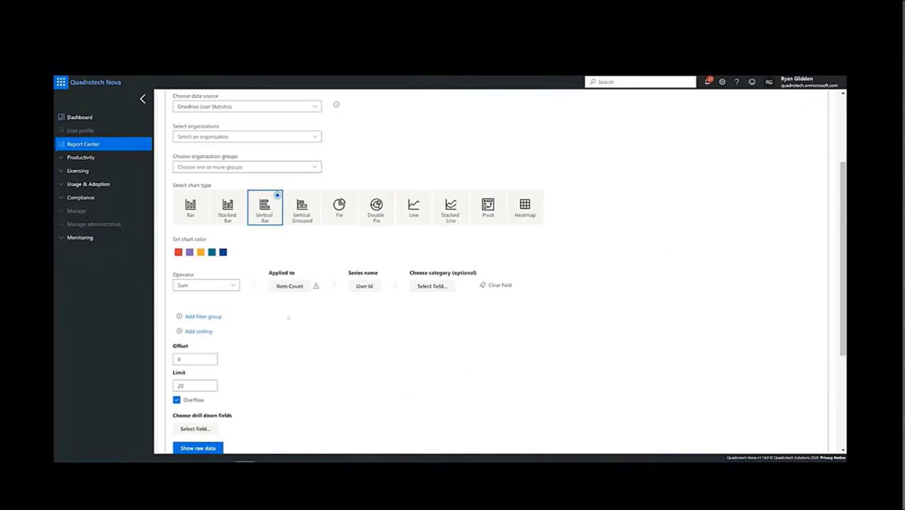
Step: Add sorting to the chart by Item Count in descending order
{"action": "scroll", "coordinate": [288, 317], "scroll_direction": "down", "scroll_amount": 2}
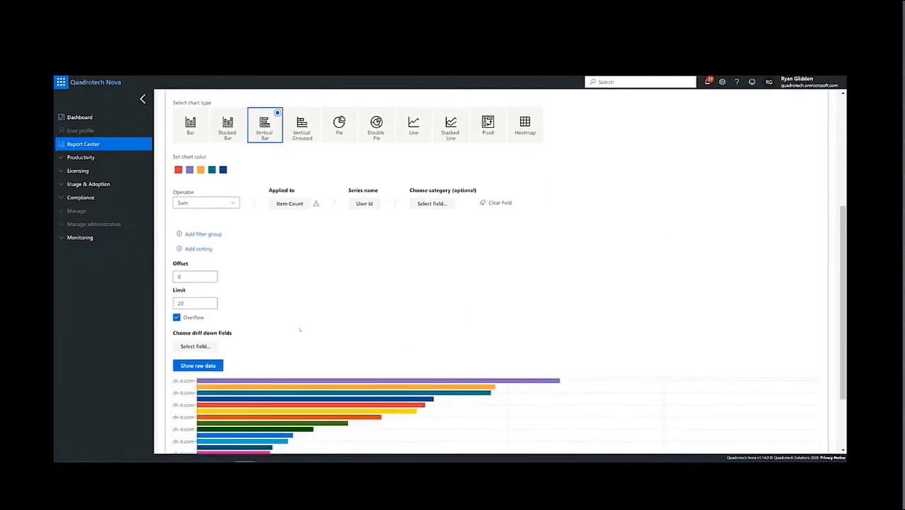
{"action": "left_click", "coordinate": [212, 248]}
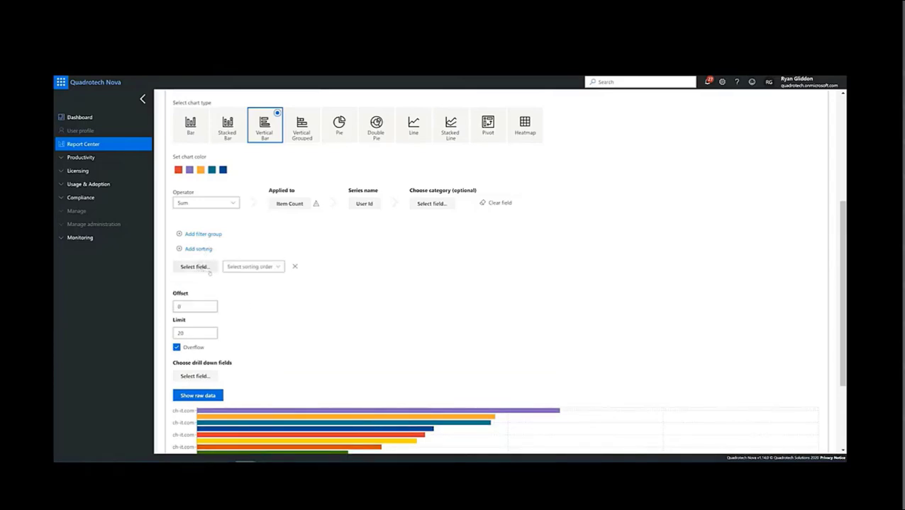
{"action": "left_click", "coordinate": [195, 267]}
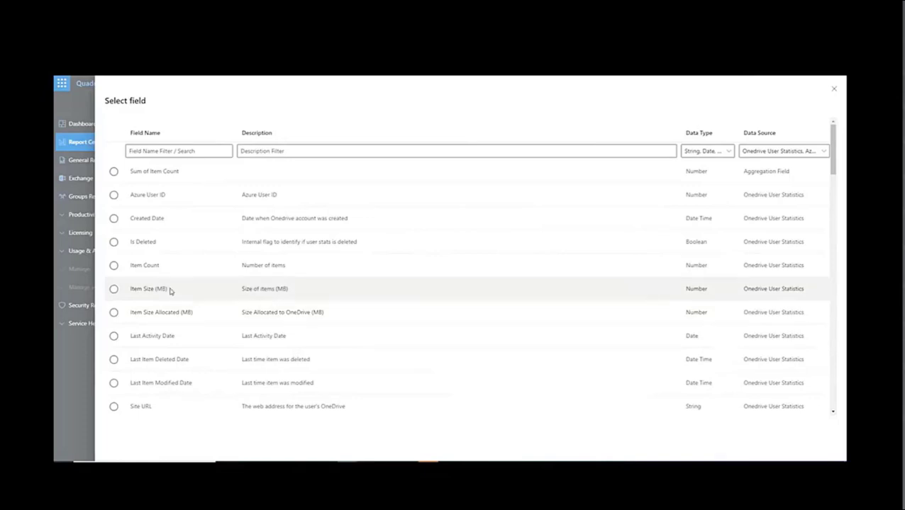
{"action": "left_click", "coordinate": [113, 266]}
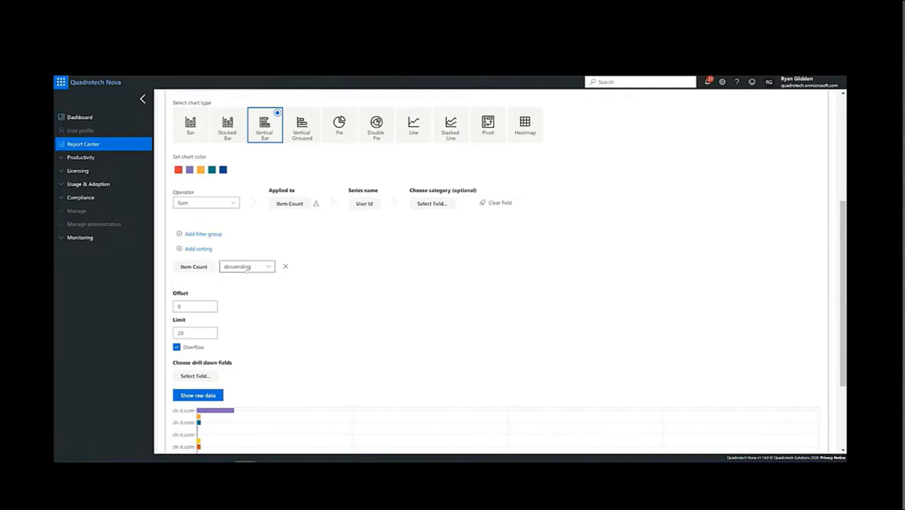
Step: Limit the chart to 10 entries and turn off Overflow
{"action": "scroll", "coordinate": [242, 275], "scroll_direction": "down", "scroll_amount": 2}
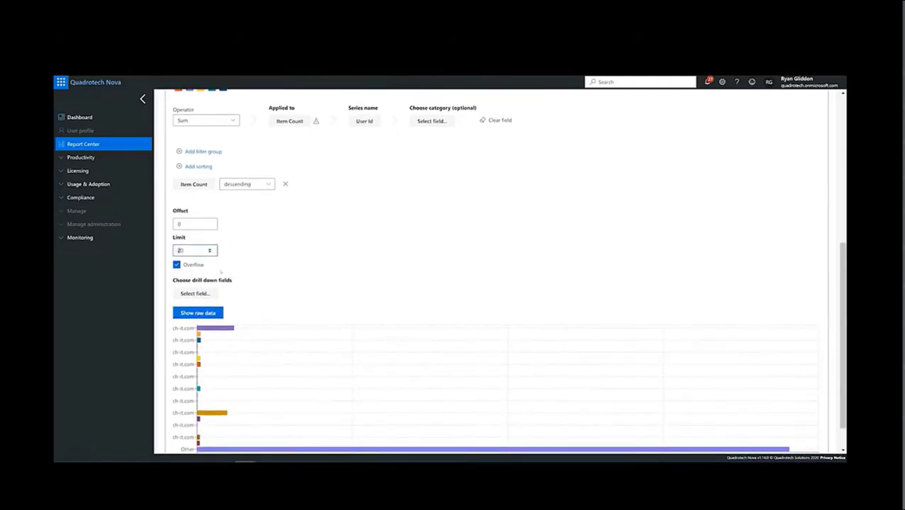
{"action": "type", "text": "1"}
{"action": "left_click", "coordinate": [248, 273]}
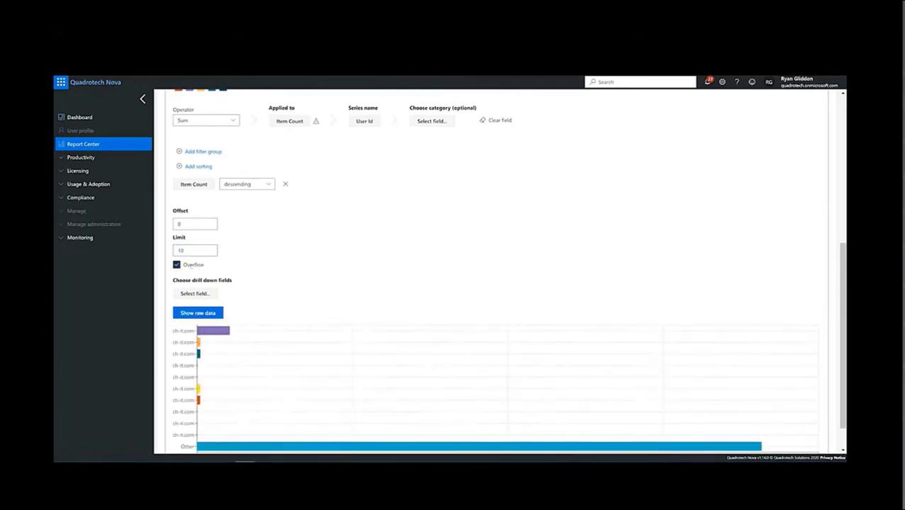
{"action": "left_click", "coordinate": [193, 264]}
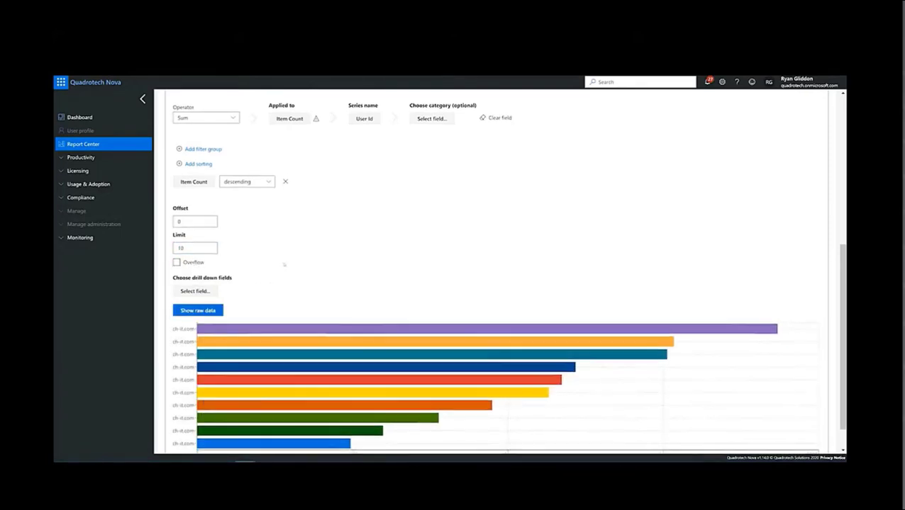
Step: Close the chart section and add a second report section titled "Top OneDrive Users"
{"action": "scroll", "coordinate": [284, 264], "scroll_direction": "down", "scroll_amount": 1}
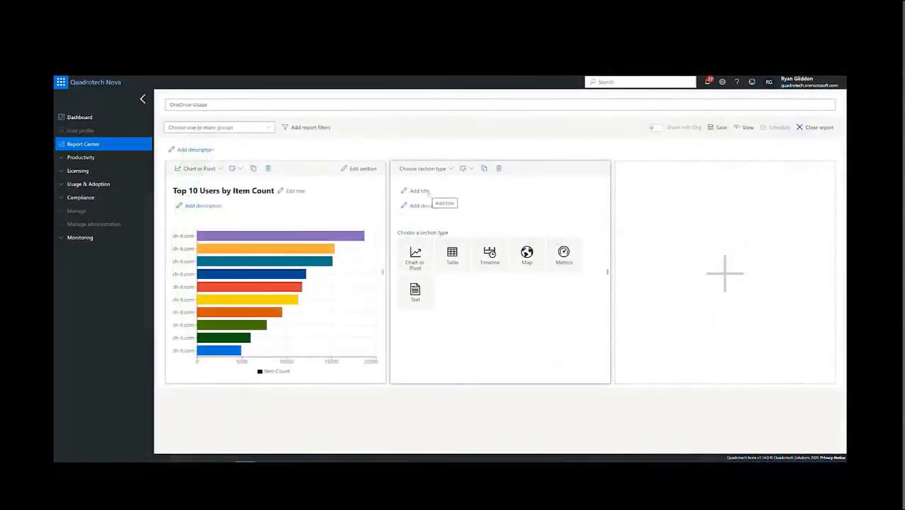
{"action": "left_click", "coordinate": [429, 198]}
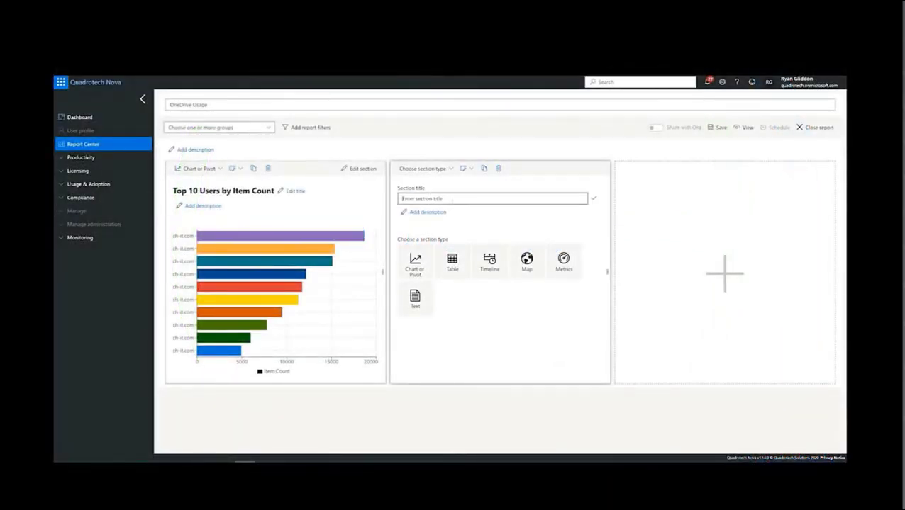
{"action": "type", "text": "Top OneDrive Users"}
{"action": "left_click", "coordinate": [593, 198]}
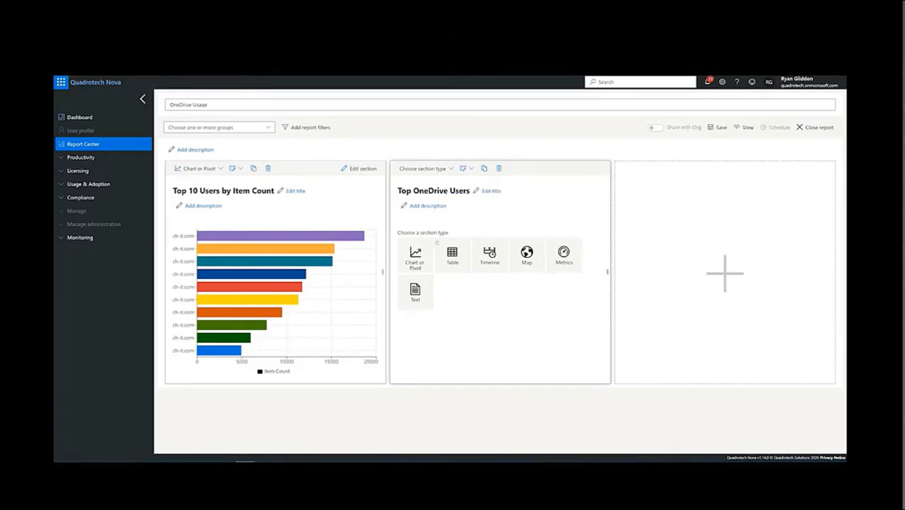
Step: Make the Top OneDrive Users section a table and set its data source to Onedrive User Statistics
{"action": "left_click", "coordinate": [452, 256]}
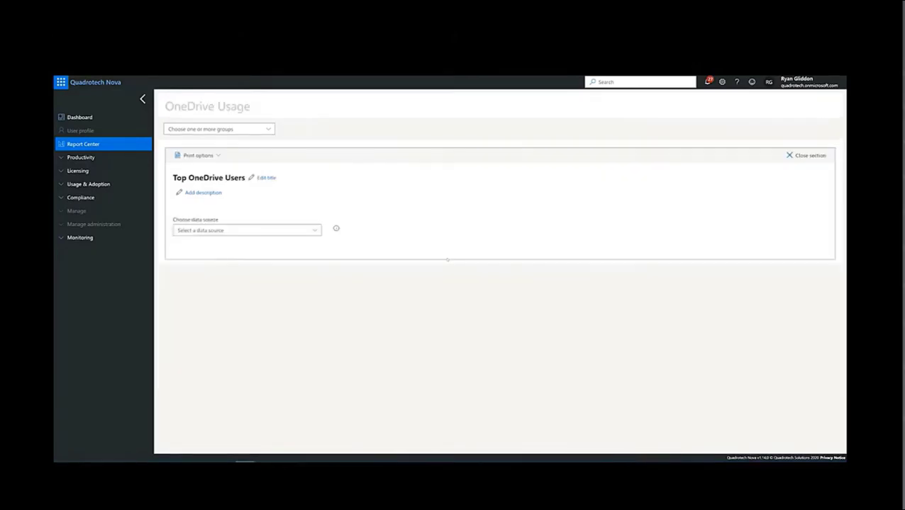
{"action": "left_click", "coordinate": [315, 230]}
{"action": "left_click", "coordinate": [315, 230]}
{"action": "scroll", "coordinate": [397, 283], "scroll_direction": "down", "scroll_amount": 10}
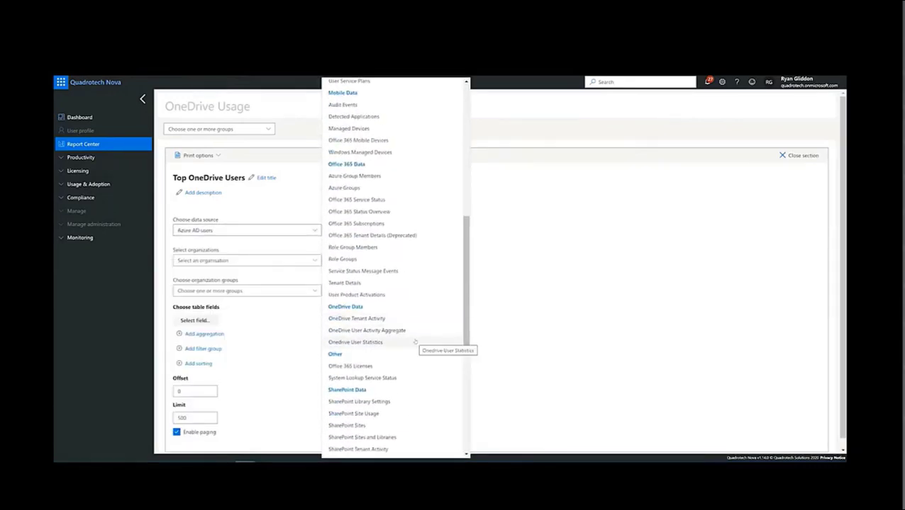
{"action": "left_click", "coordinate": [416, 342]}
Step: Select the table fields User Id, Item Size (MB), Item Count and Last Activity Date, in that order
{"action": "scroll", "coordinate": [366, 285], "scroll_direction": "down", "scroll_amount": 1}
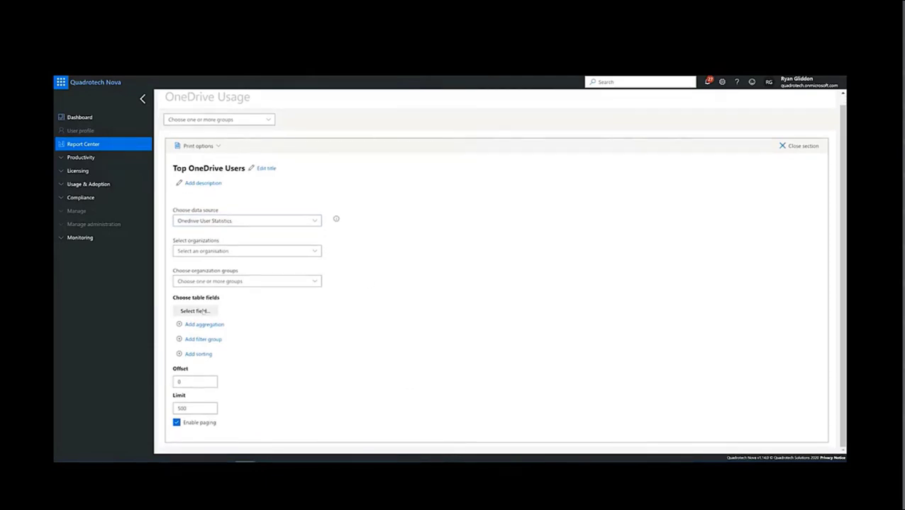
{"action": "left_click", "coordinate": [204, 311]}
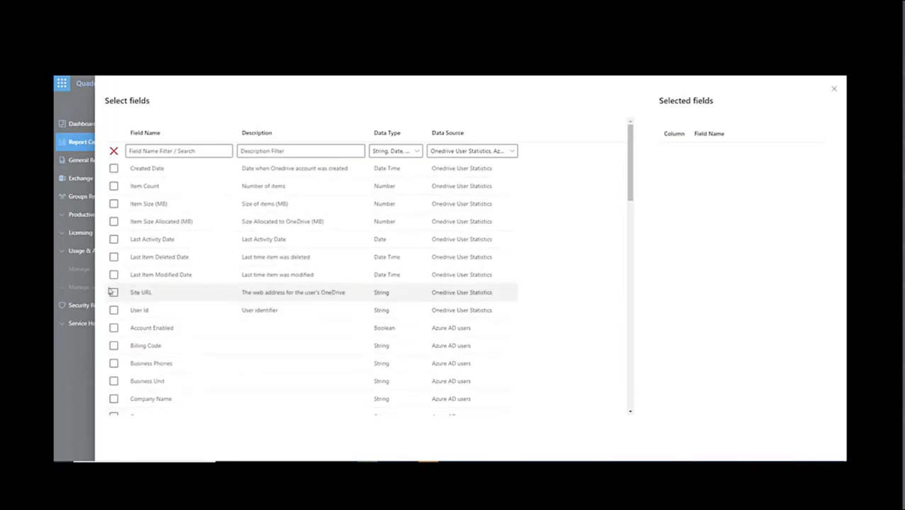
{"action": "left_click", "coordinate": [113, 311]}
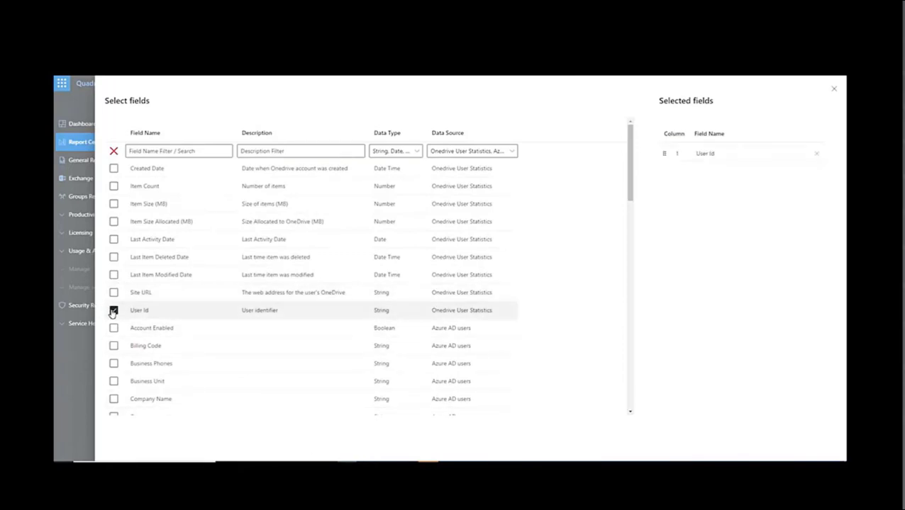
{"action": "left_click", "coordinate": [113, 203]}
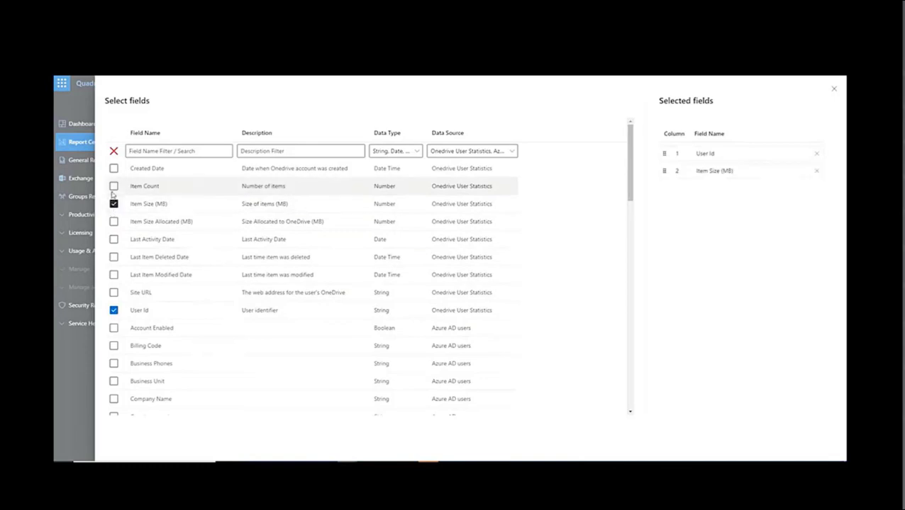
{"action": "left_click", "coordinate": [113, 186]}
{"action": "left_click", "coordinate": [114, 239]}
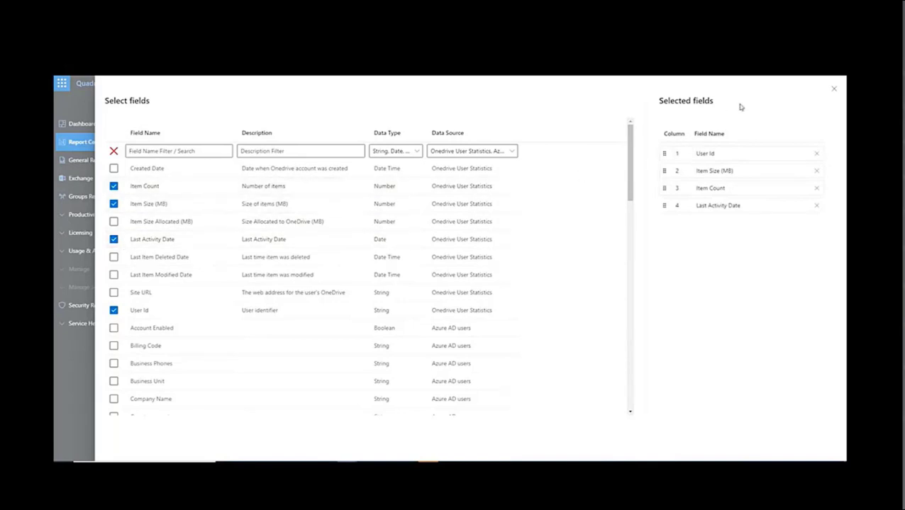
{"action": "left_click", "coordinate": [834, 89]}
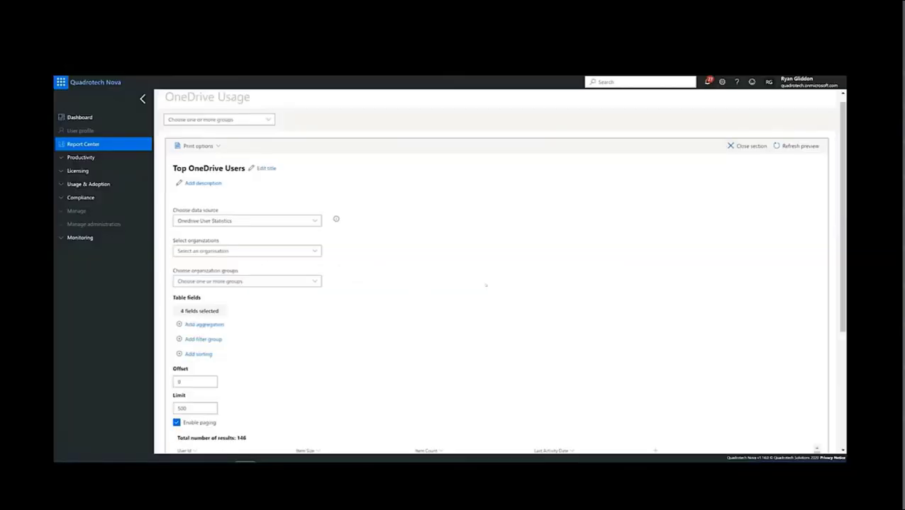
Step: Add sorting to the table by Item Size (MB) in descending order
{"action": "scroll", "coordinate": [354, 276], "scroll_direction": "down", "scroll_amount": 3}
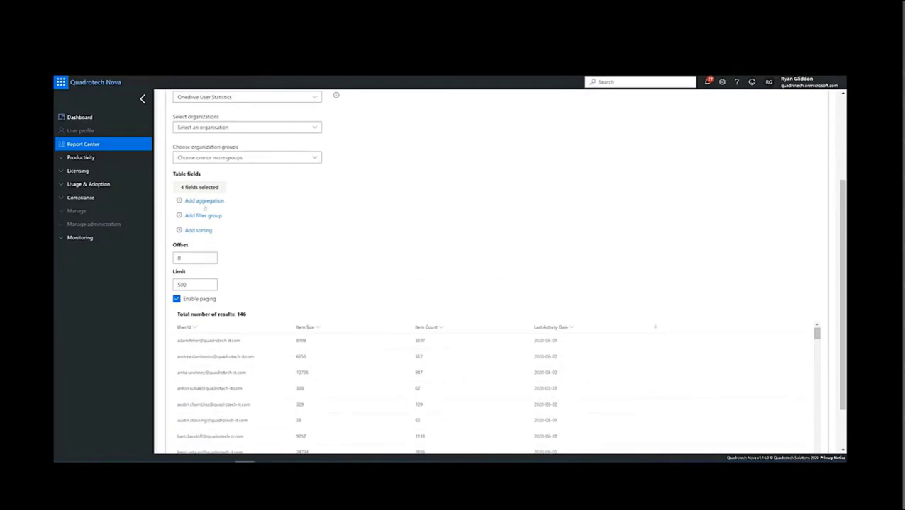
{"action": "left_click", "coordinate": [201, 231]}
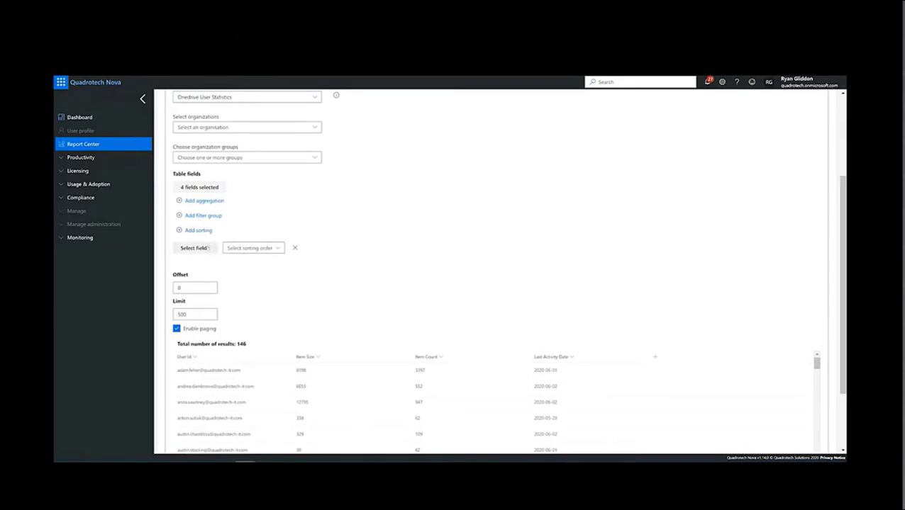
{"action": "left_click", "coordinate": [193, 248]}
{"action": "type", "text": "s"}
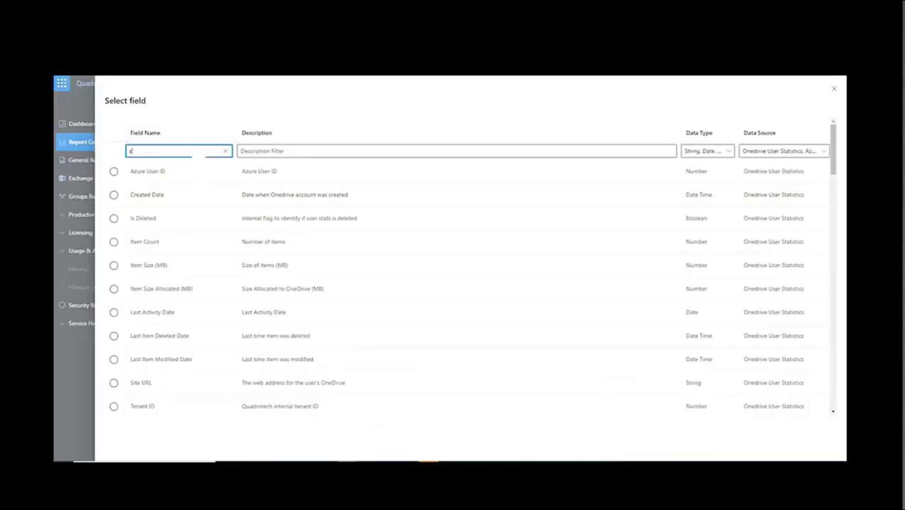
{"action": "type", "text": "ize"}
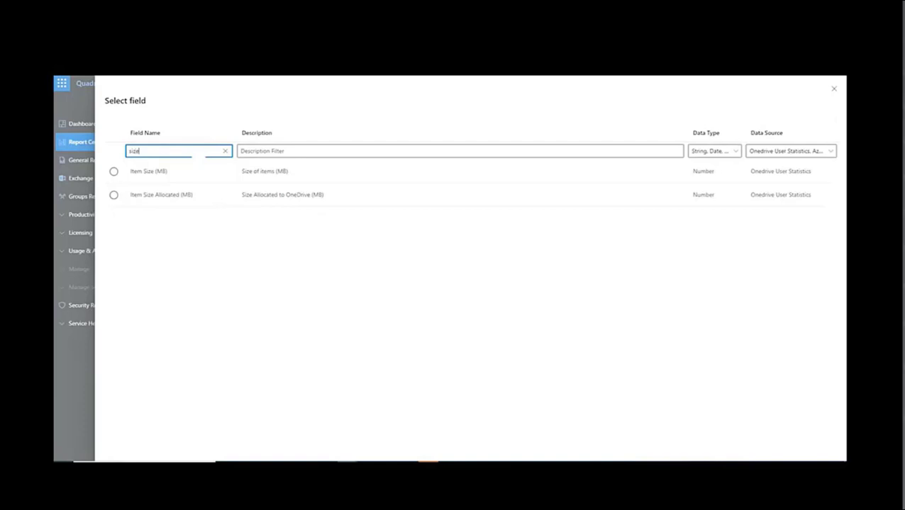
{"action": "left_click", "coordinate": [113, 171]}
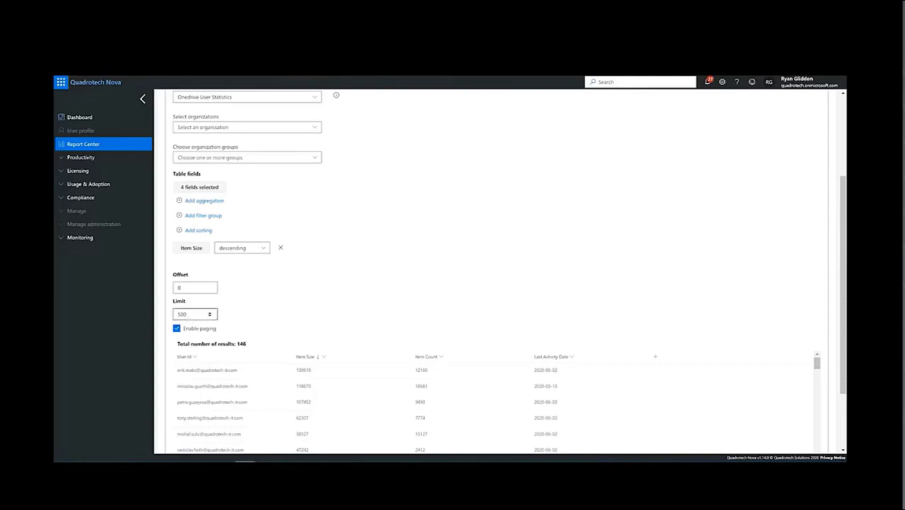
Step: Set the table's row limit to 25
{"action": "double_click", "coordinate": [189, 316]}
{"action": "type", "text": "25"}
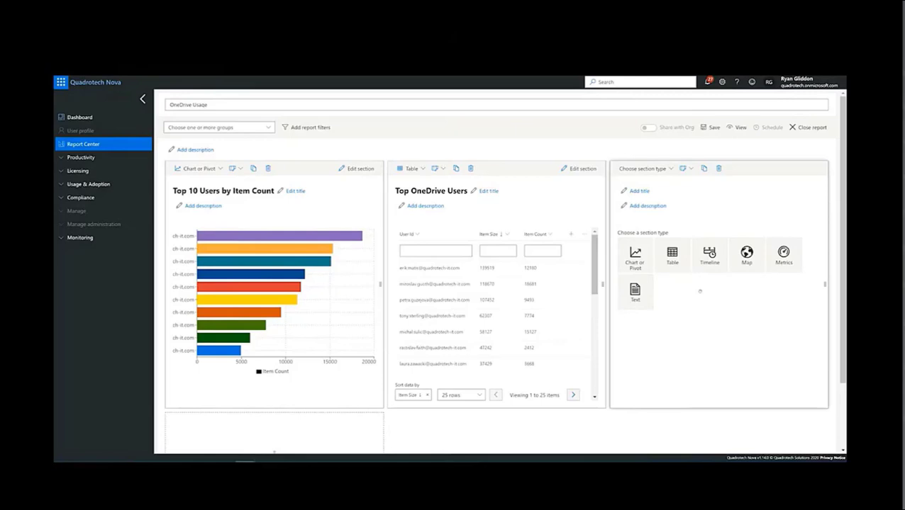
Step: Title the third report section "Top 10 Users by Item Size"
{"action": "left_click", "coordinate": [639, 192]}
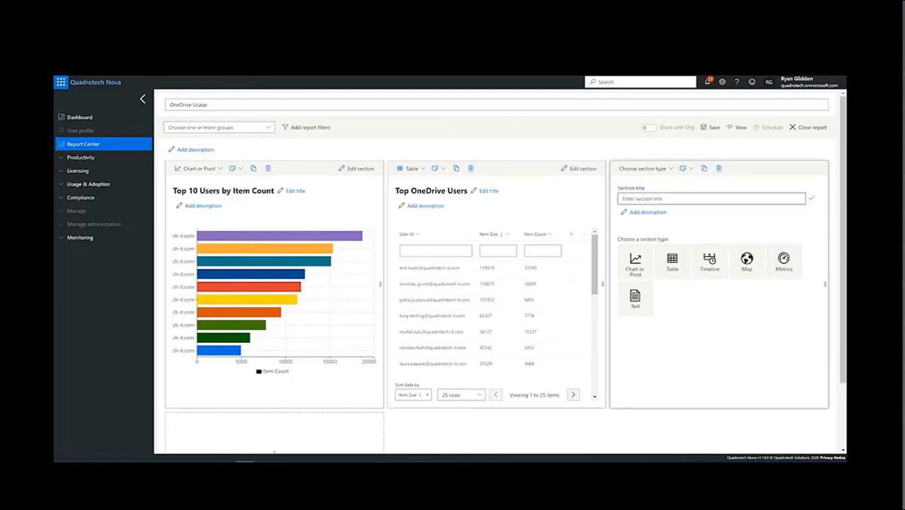
{"action": "type", "text": "Top 10 Users by Item Size"}
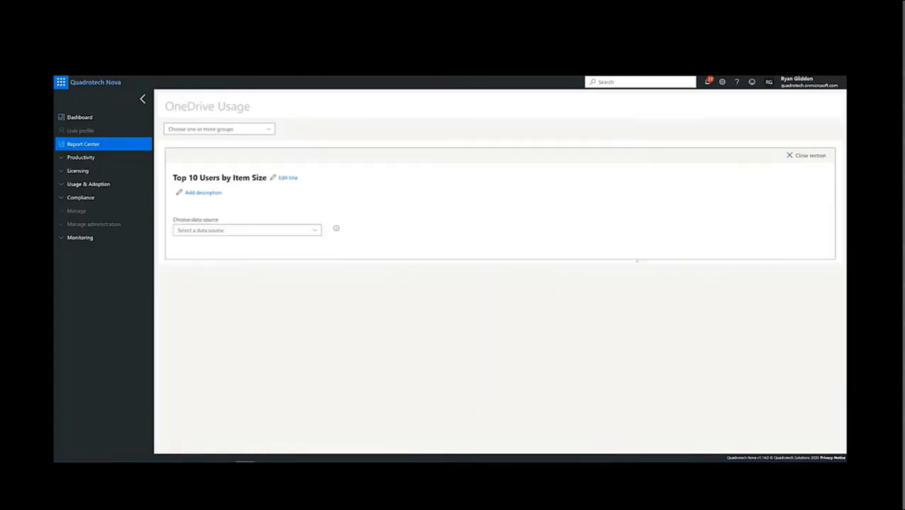
Step: Set the new chart section's data source to Onedrive User Statistics and its chart type to Vertical Bar
{"action": "left_click", "coordinate": [292, 234]}
{"action": "scroll", "coordinate": [393, 354], "scroll_direction": "down", "scroll_amount": 5}
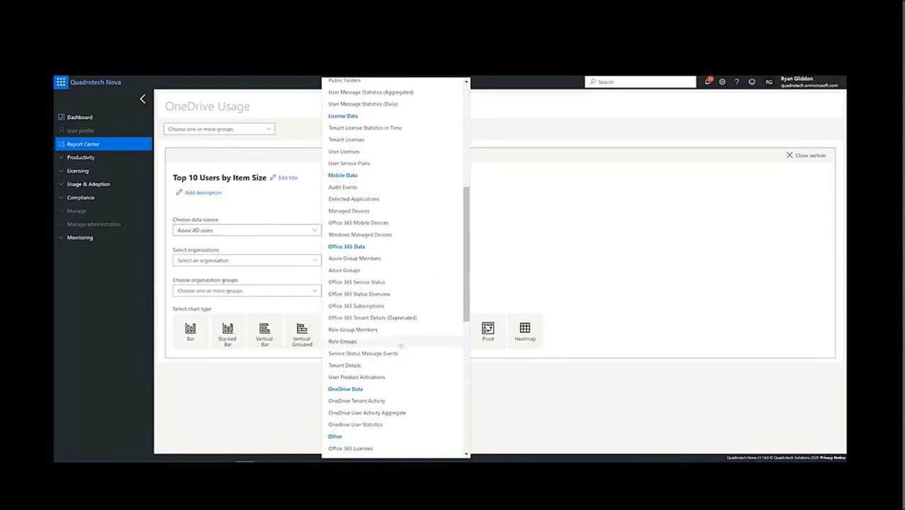
{"action": "left_click", "coordinate": [389, 425]}
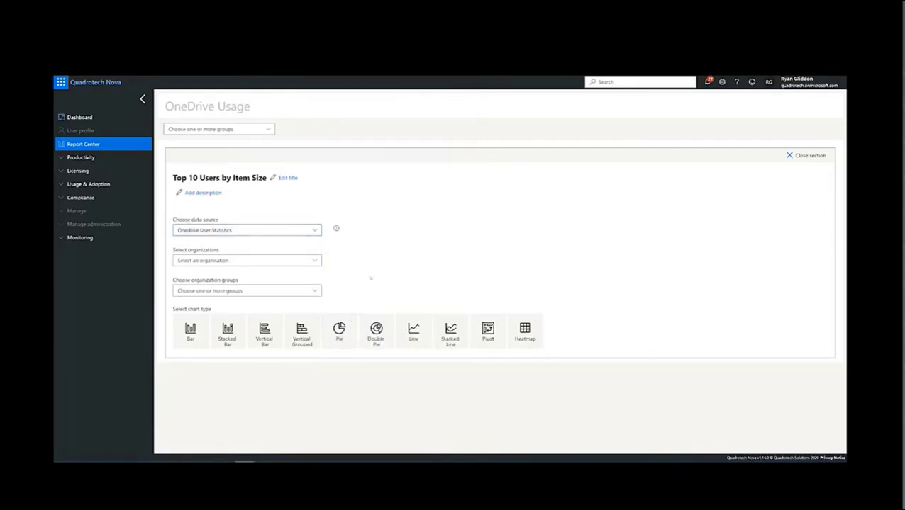
{"action": "left_click", "coordinate": [263, 330]}
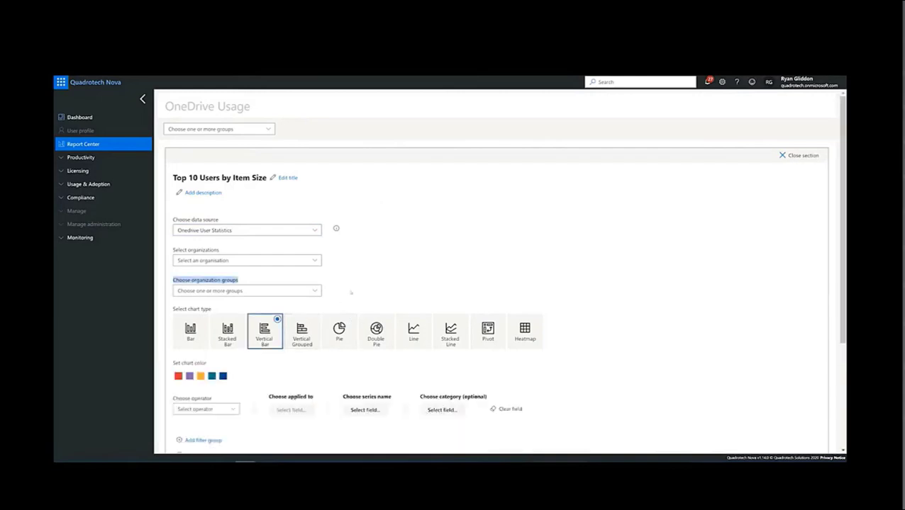
Step: Set the chart to show the Sum of Item Size (MB) with User Id as the series name
{"action": "scroll", "coordinate": [350, 292], "scroll_direction": "down", "scroll_amount": 3}
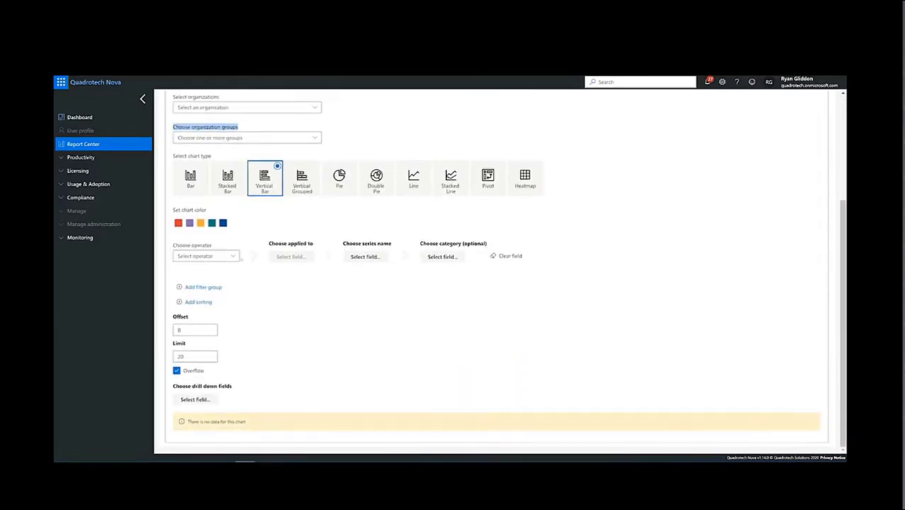
{"action": "left_click", "coordinate": [224, 255]}
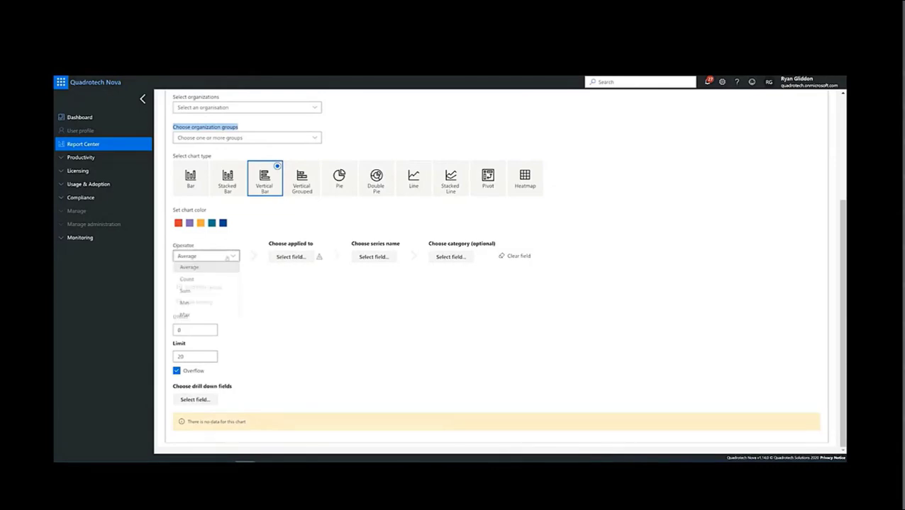
{"action": "left_click", "coordinate": [222, 291]}
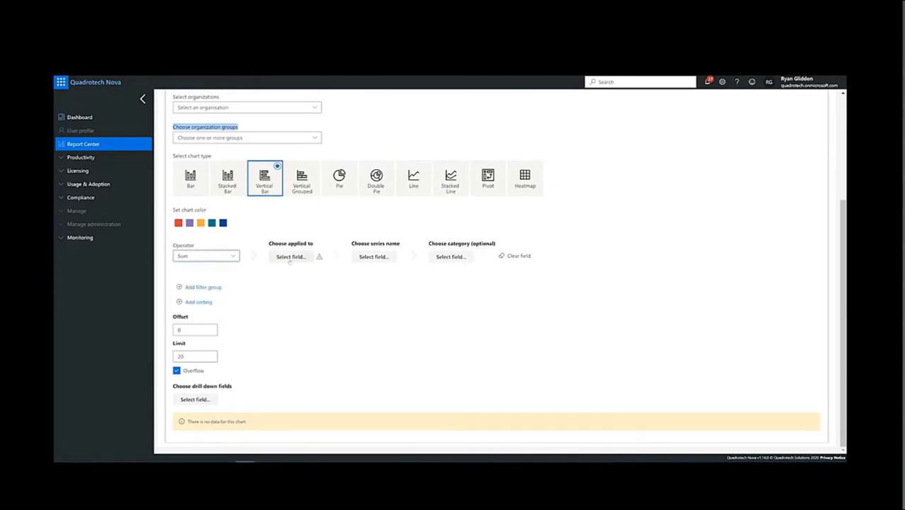
{"action": "left_click", "coordinate": [290, 257]}
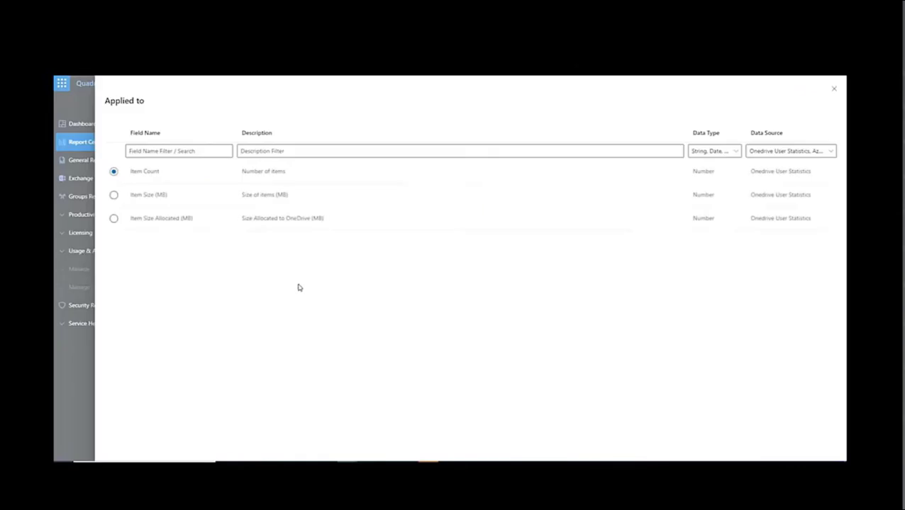
{"action": "left_click", "coordinate": [114, 195]}
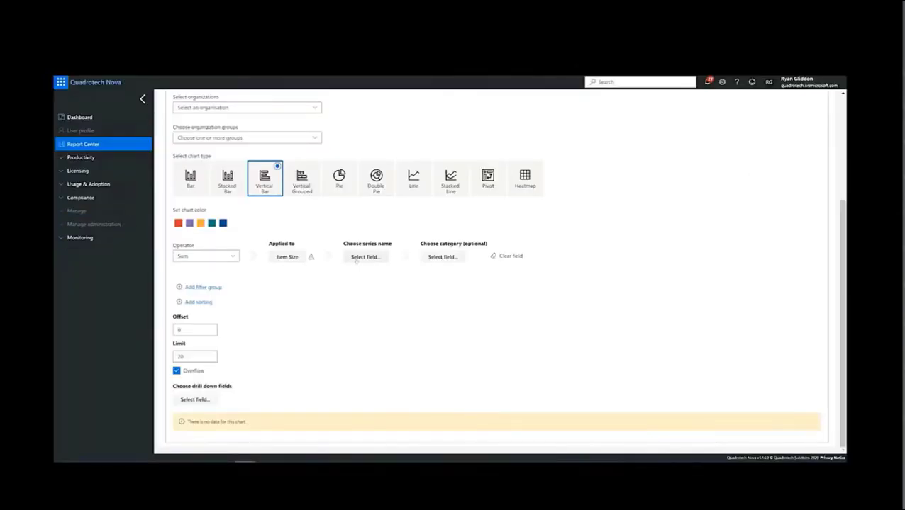
{"action": "left_click", "coordinate": [356, 258]}
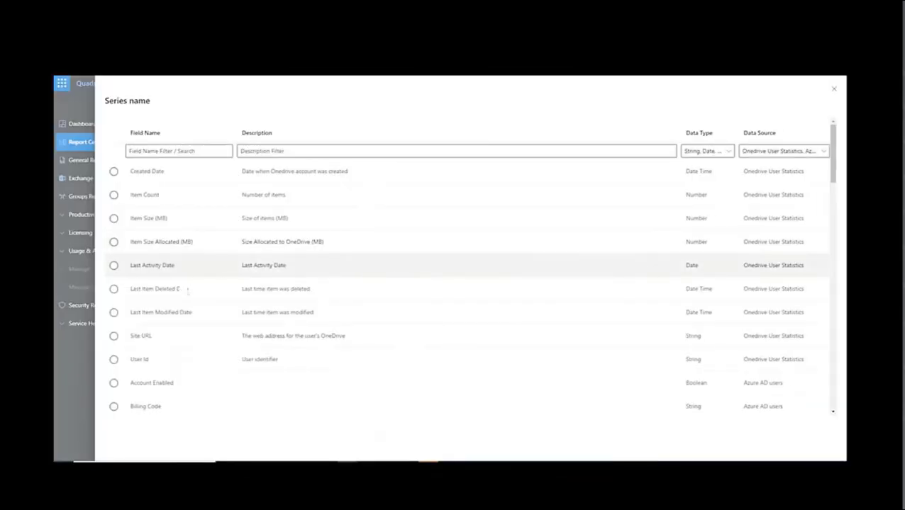
{"action": "left_click", "coordinate": [114, 360]}
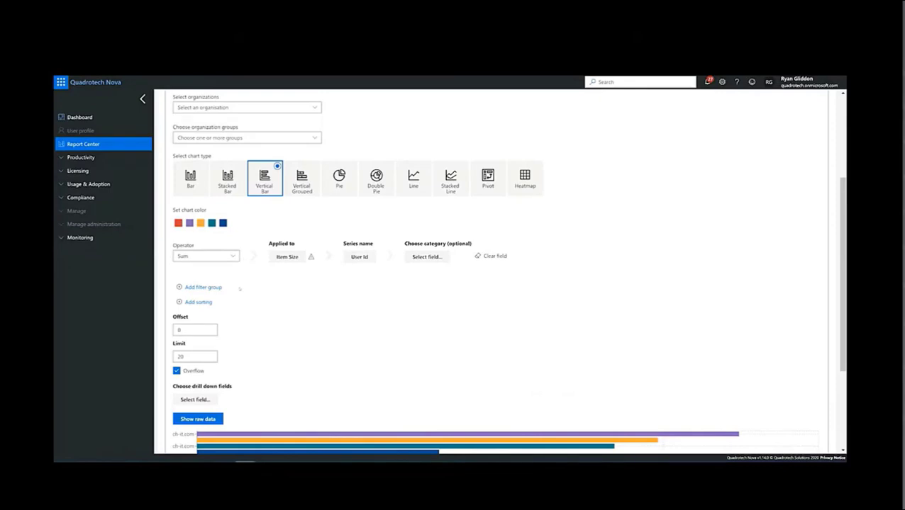
Step: Add sorting to the item size chart by Item Size (MB) in descending order
{"action": "left_click", "coordinate": [209, 302]}
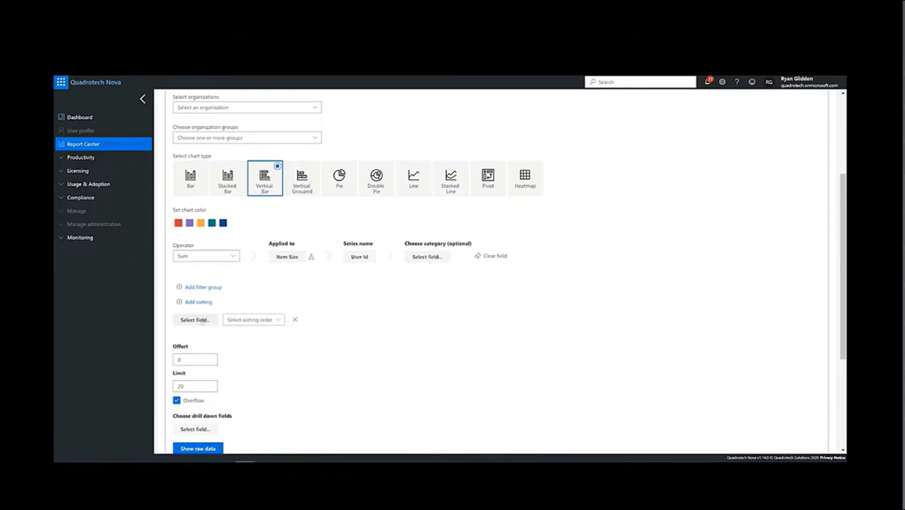
{"action": "left_click", "coordinate": [197, 320]}
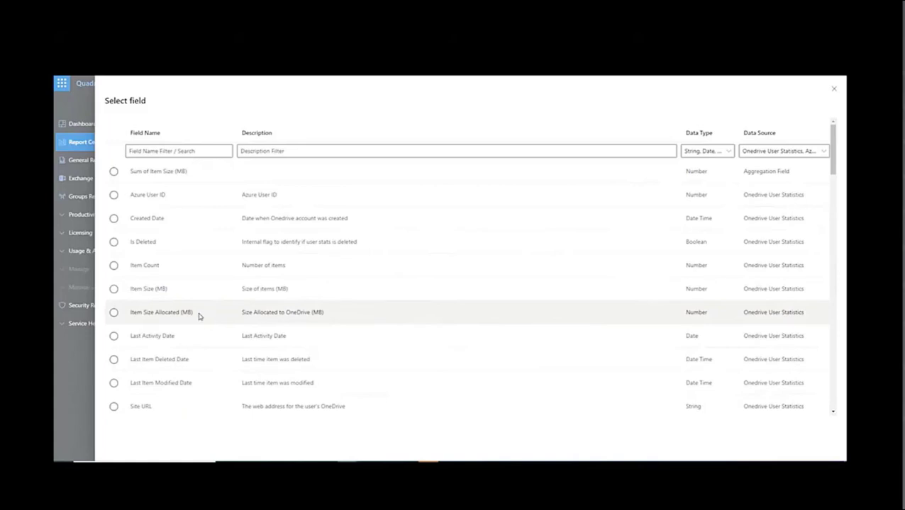
{"action": "left_click", "coordinate": [113, 289]}
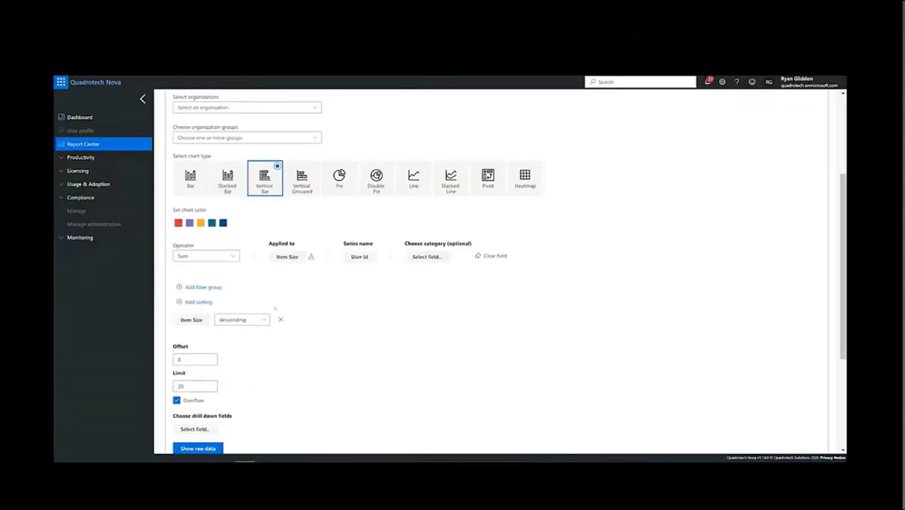
Step: Limit the item size chart to 10 entries and turn off Overflow
{"action": "scroll", "coordinate": [272, 339], "scroll_direction": "down", "scroll_amount": 1}
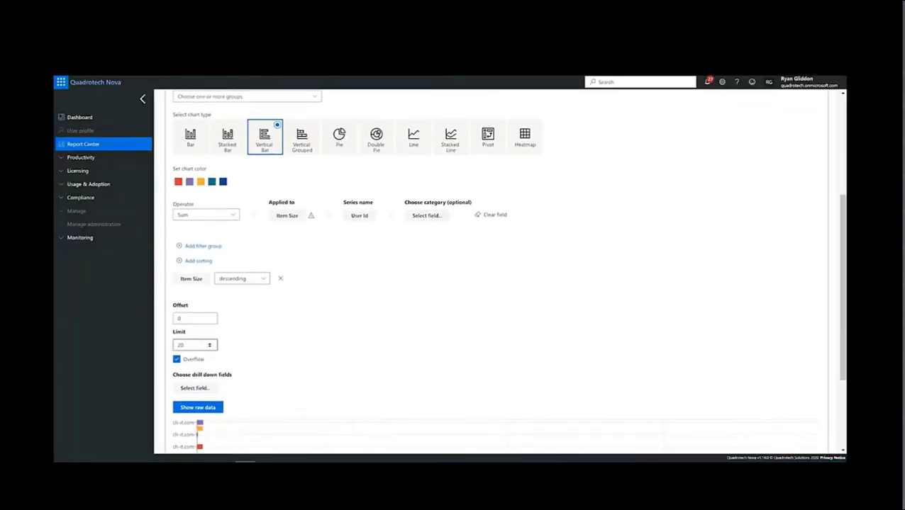
{"action": "type", "text": "1"}
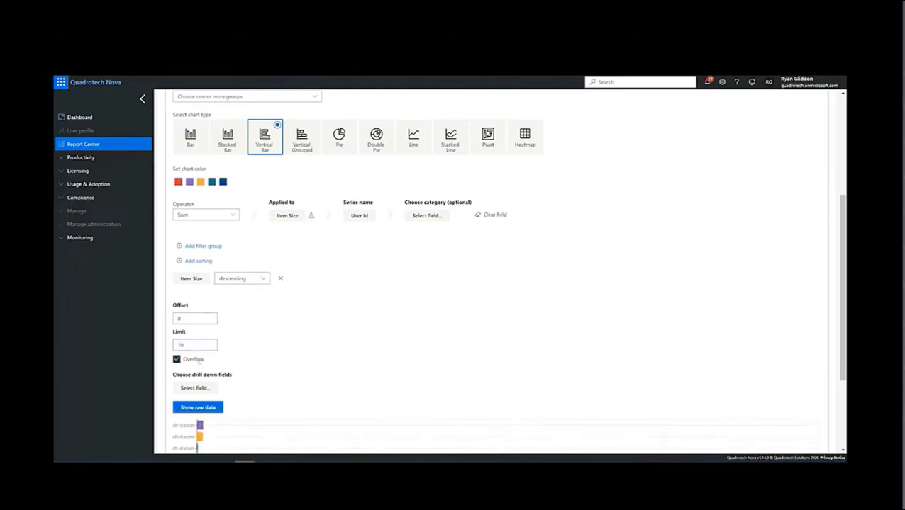
{"action": "left_click", "coordinate": [198, 361]}
{"action": "scroll", "coordinate": [508, 335], "scroll_direction": "down", "scroll_amount": 3}
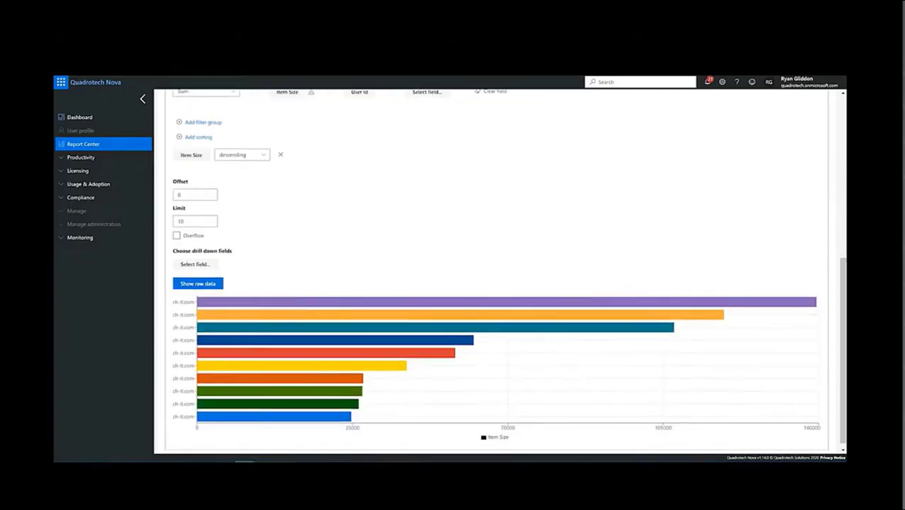
Step: Close the Top 10 Users by Item Size section and return to the report layout
{"action": "left_click_drag", "start_coordinate": [843, 269], "coordinate": [844, 269]}
{"action": "scroll", "coordinate": [825, 235], "scroll_direction": "up", "scroll_amount": 5}
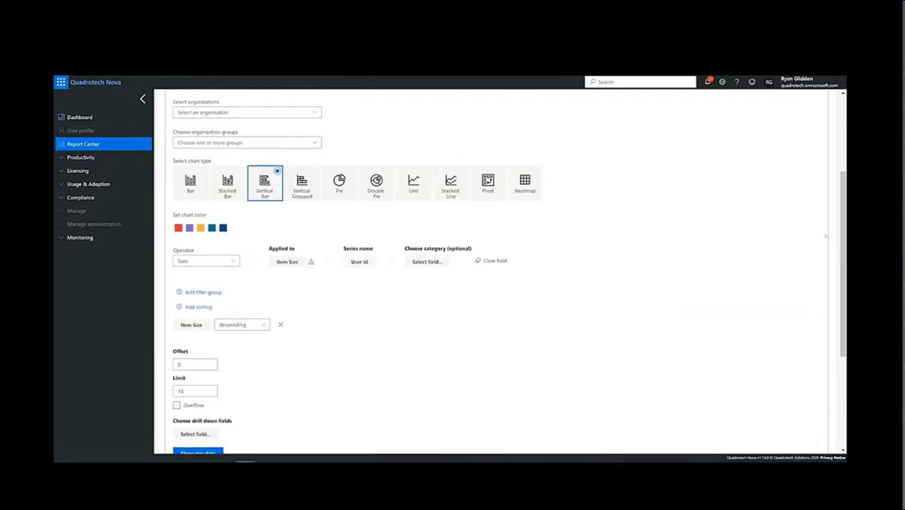
{"action": "left_click", "coordinate": [751, 158]}
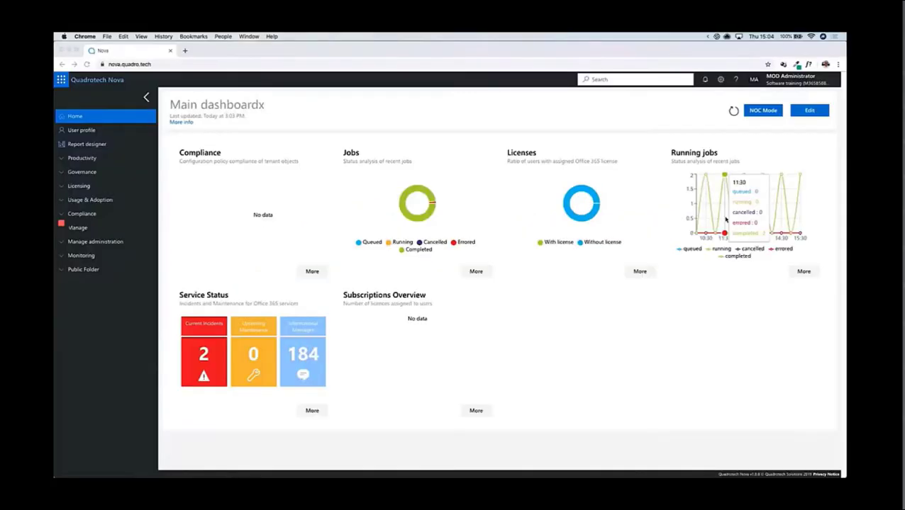
Step: Create a new report in the report designer and name it "Users by Location"
{"action": "left_click", "coordinate": [103, 148]}
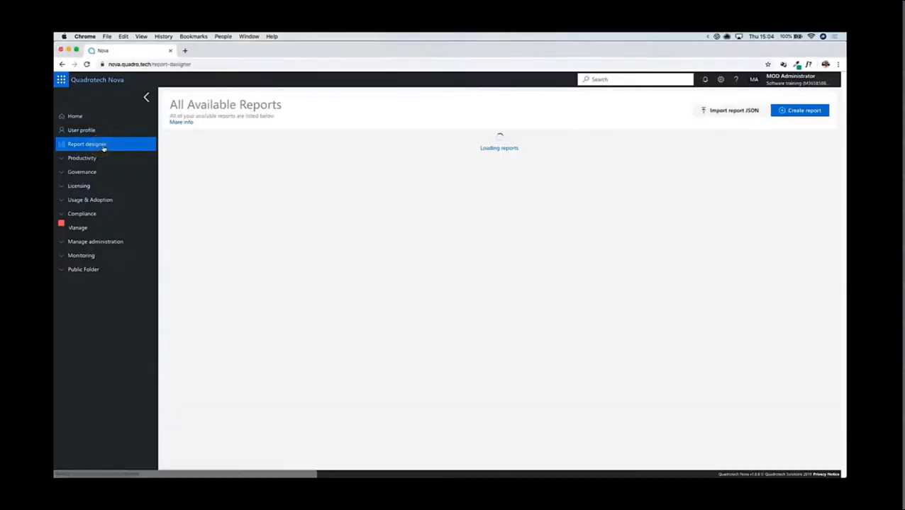
{"action": "left_click", "coordinate": [791, 111]}
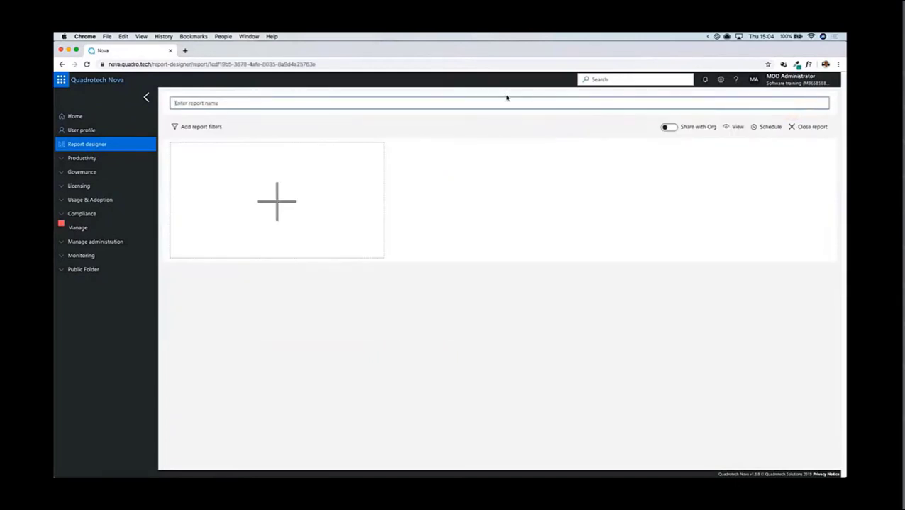
{"action": "type", "text": "Users by Location"}
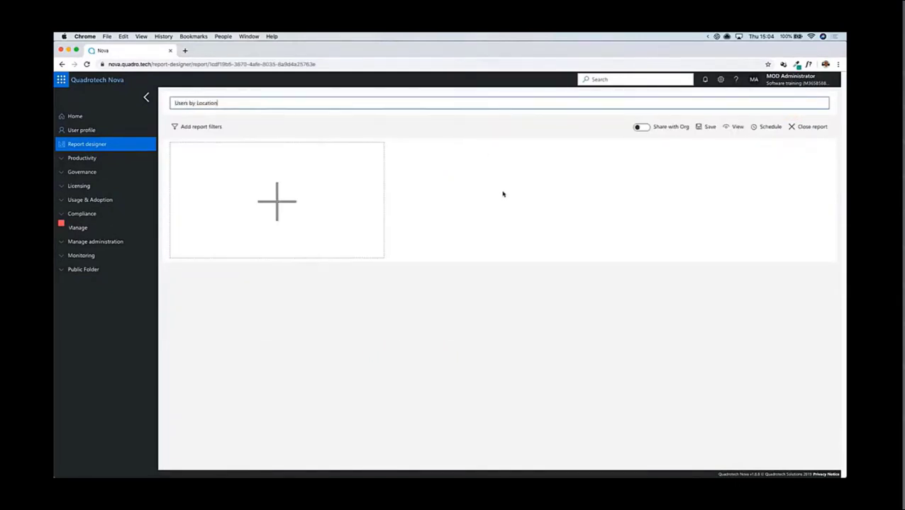
Step: Add a Chart or Pivot section titled "Users by Location Stats" to the report
{"action": "left_click", "coordinate": [263, 201]}
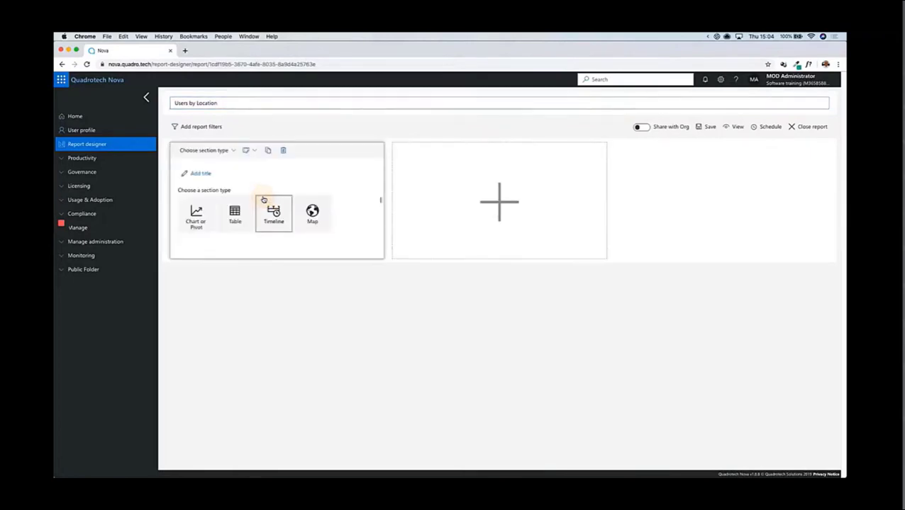
{"action": "left_click", "coordinate": [201, 174]}
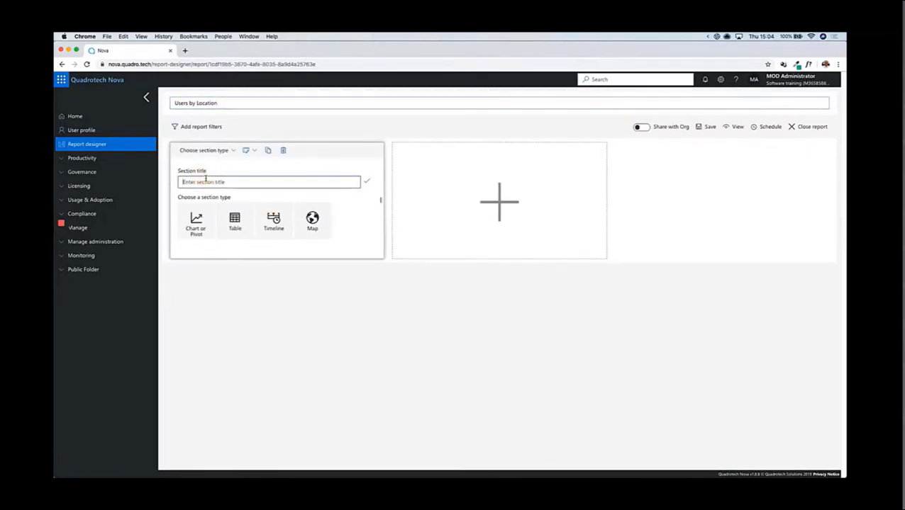
{"action": "type", "text": "Users by Location Stats"}
{"action": "left_click", "coordinate": [362, 182]}
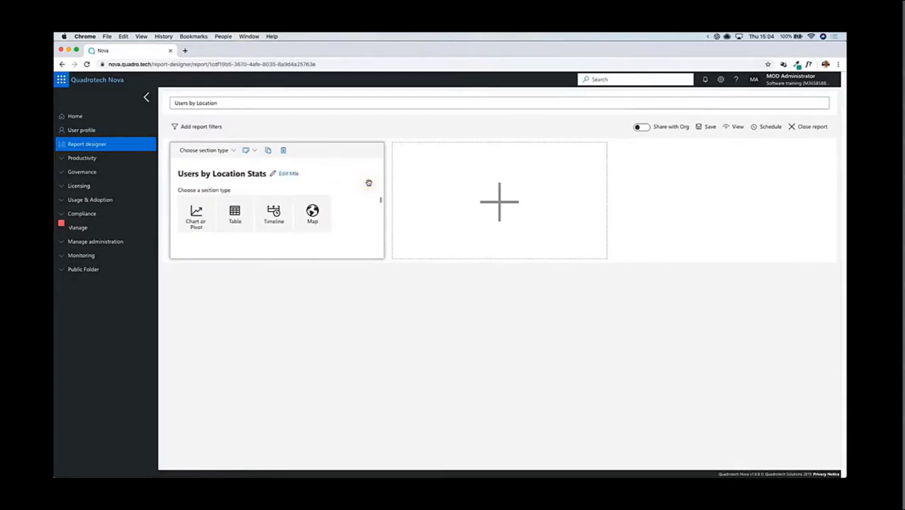
{"action": "left_click", "coordinate": [196, 214]}
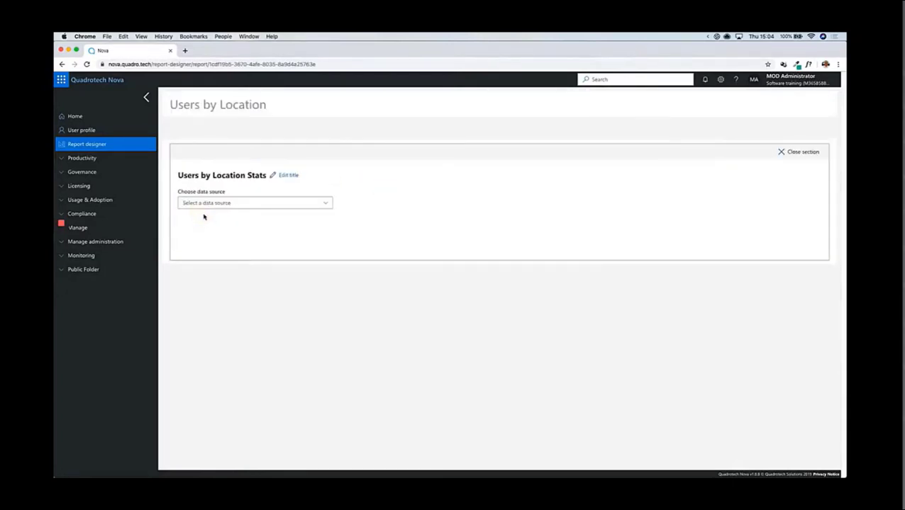
Step: Set the section's data source to Office 365 Users and its chart type to Pie
{"action": "left_click", "coordinate": [258, 208]}
{"action": "scroll", "coordinate": [397, 397], "scroll_direction": "down", "scroll_amount": 10}
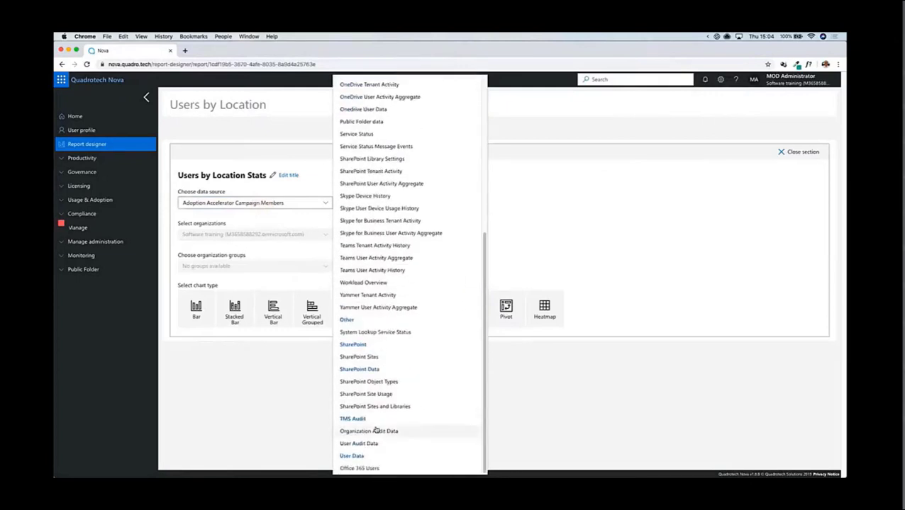
{"action": "left_click", "coordinate": [361, 468]}
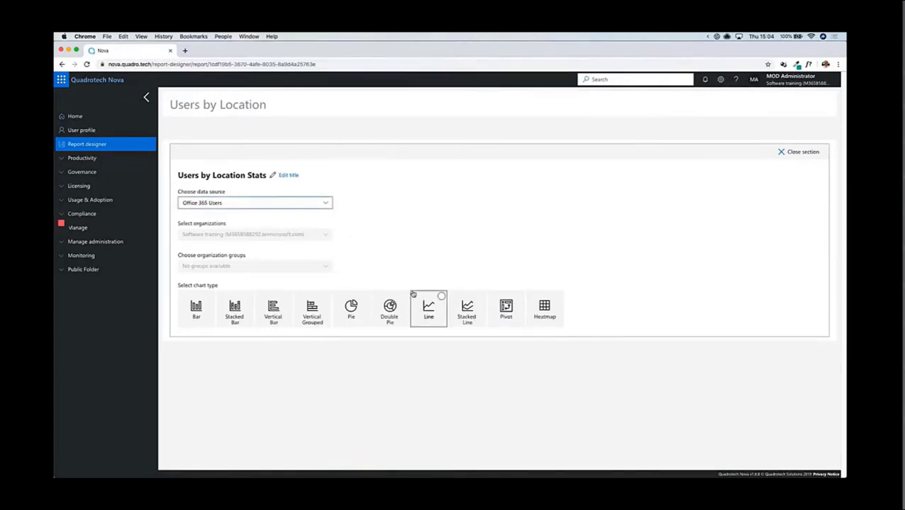
{"action": "left_click", "coordinate": [359, 314]}
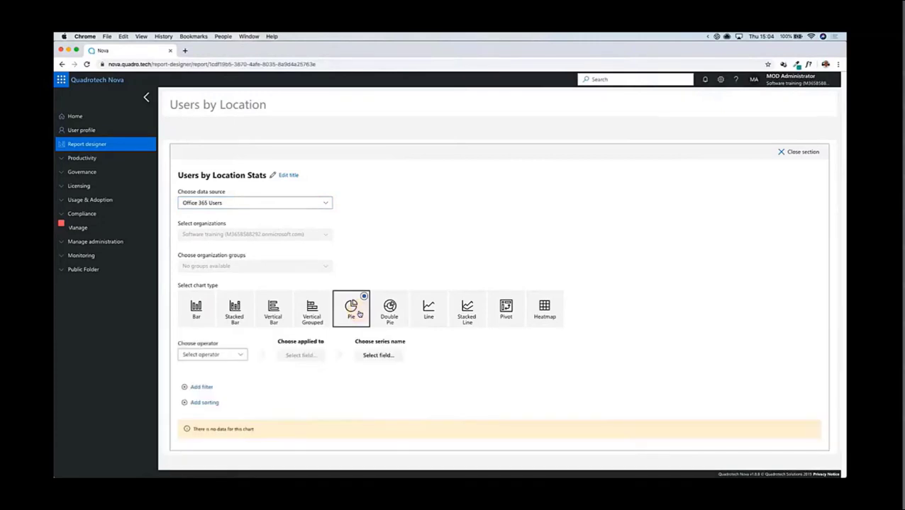
Step: Set the pie chart to show the Count of Display Name with Country/Region as the series name
{"action": "left_click", "coordinate": [228, 357]}
{"action": "left_click", "coordinate": [222, 377]}
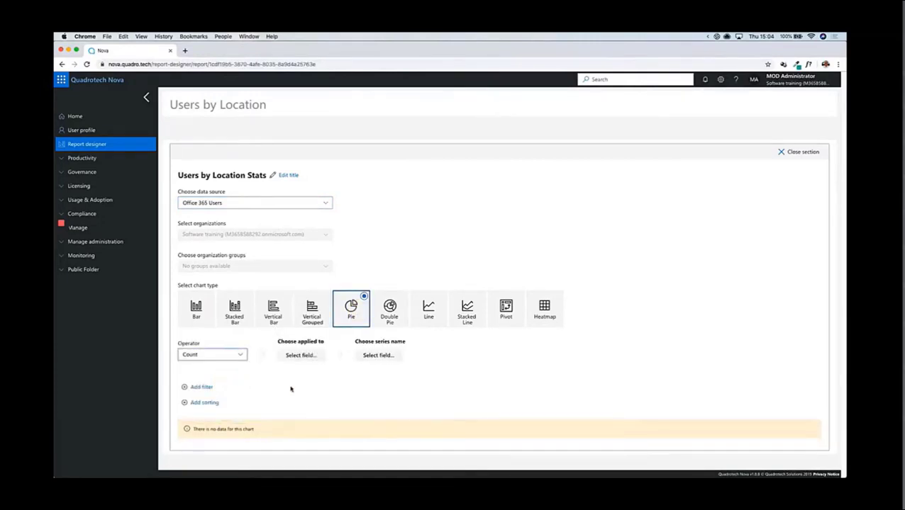
{"action": "left_click", "coordinate": [302, 355]}
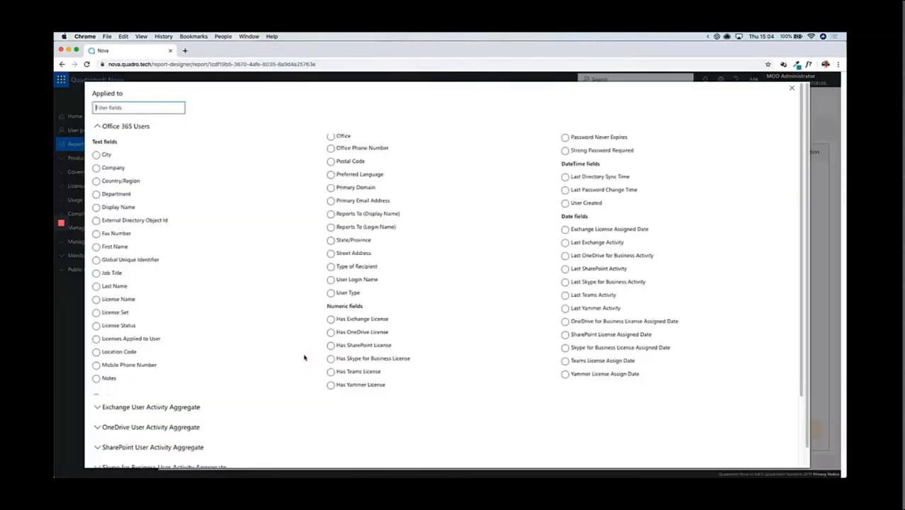
{"action": "left_click", "coordinate": [121, 207]}
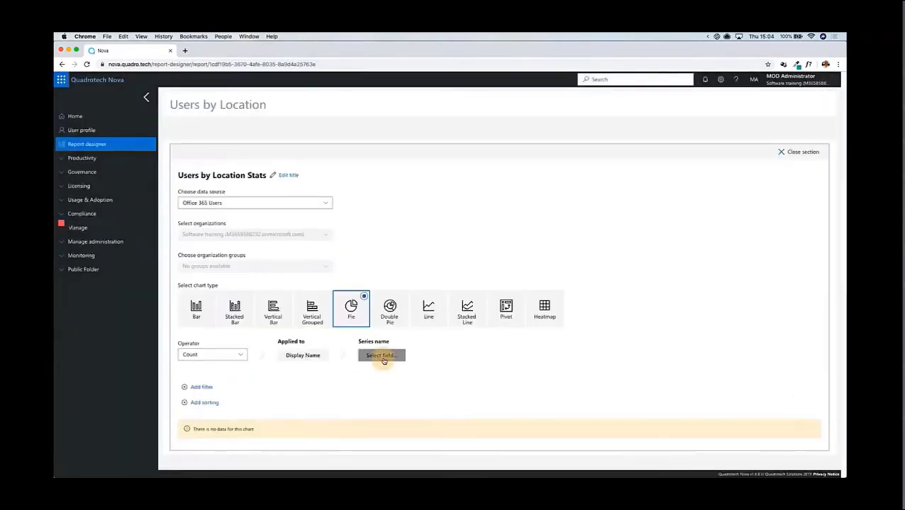
{"action": "left_click", "coordinate": [374, 357]}
{"action": "left_click", "coordinate": [130, 181]}
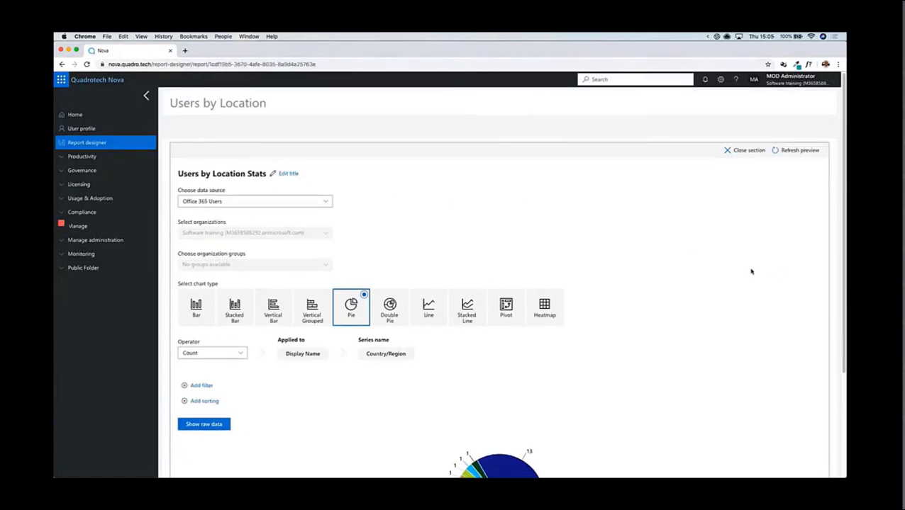
Step: Examine the list of users behind the pie chart's United States slice, then close it
{"action": "scroll", "coordinate": [751, 271], "scroll_direction": "down", "scroll_amount": 3}
{"action": "mouse_move", "coordinate": [521, 366]}
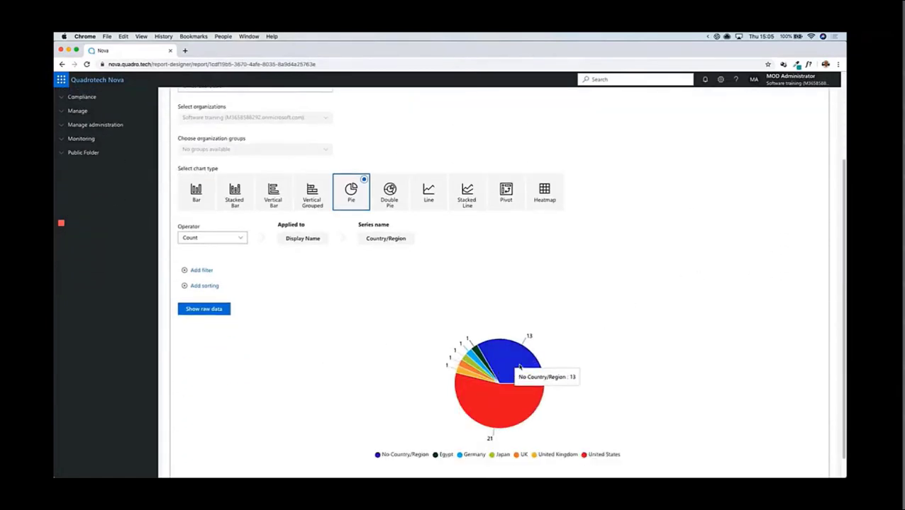
{"action": "left_click", "coordinate": [496, 424]}
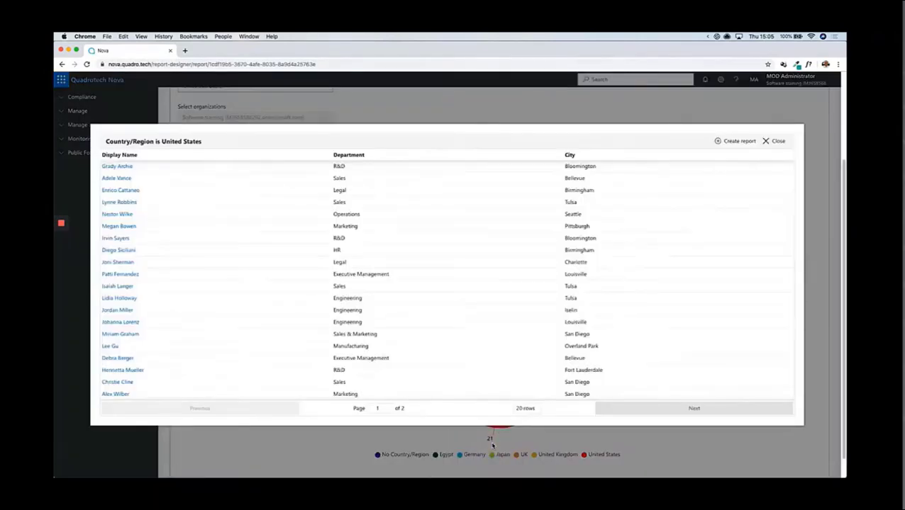
{"action": "left_click", "coordinate": [776, 141]}
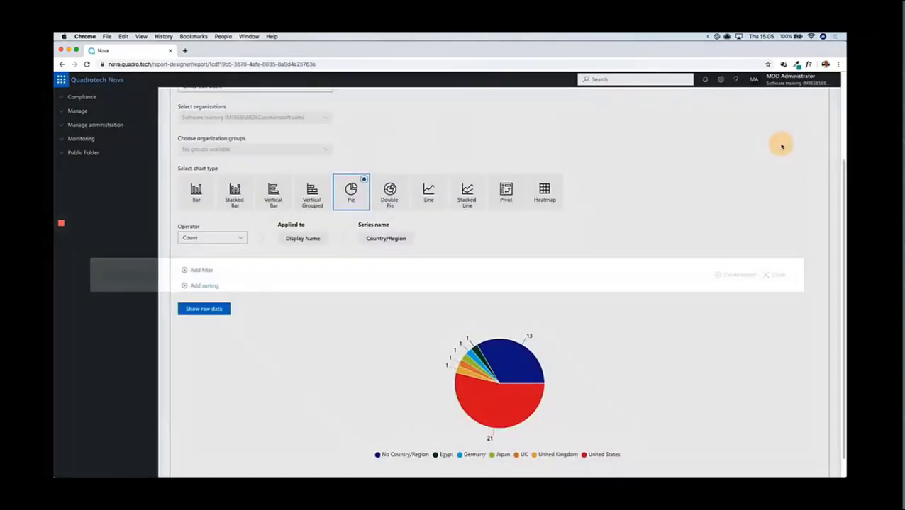
Step: Close the pie chart section's editor and make the Users by Location Stats section wider in the report layout
{"action": "scroll", "coordinate": [685, 175], "scroll_direction": "up", "scroll_amount": 3}
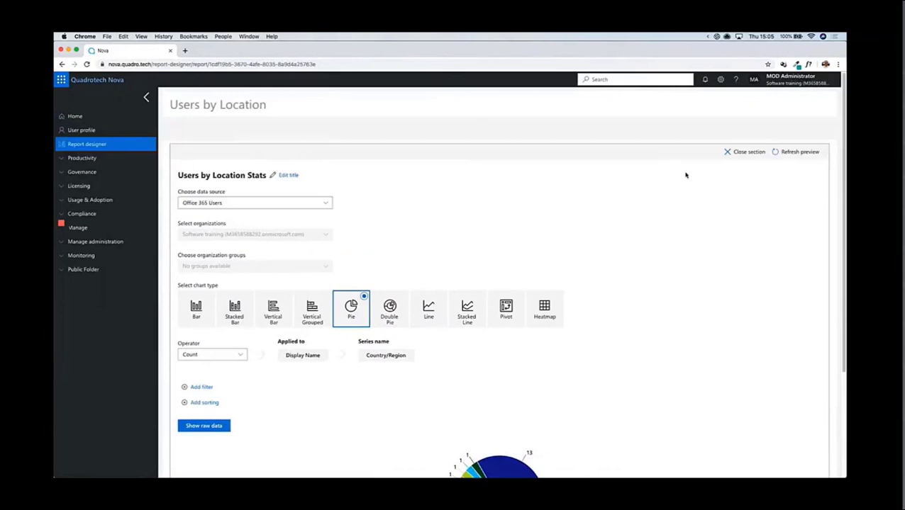
{"action": "left_click", "coordinate": [746, 152]}
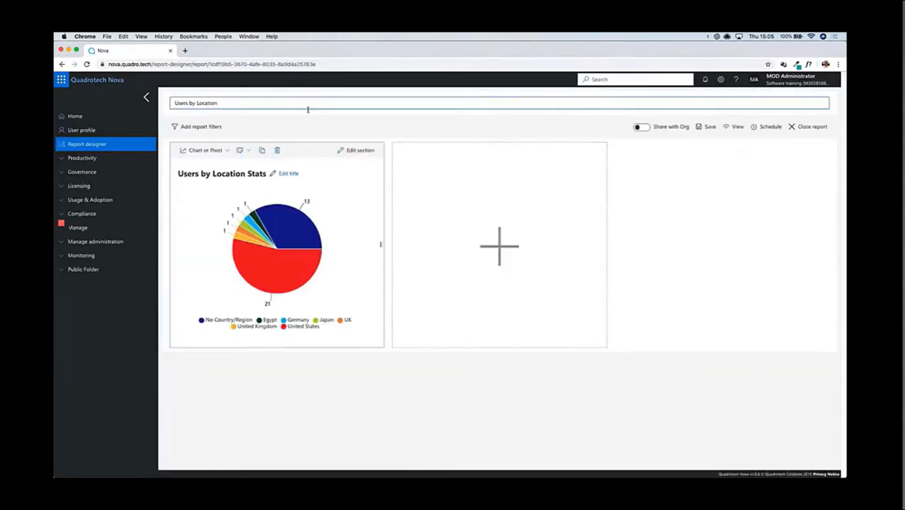
{"action": "left_click", "coordinate": [241, 150]}
{"action": "left_click", "coordinate": [254, 196]}
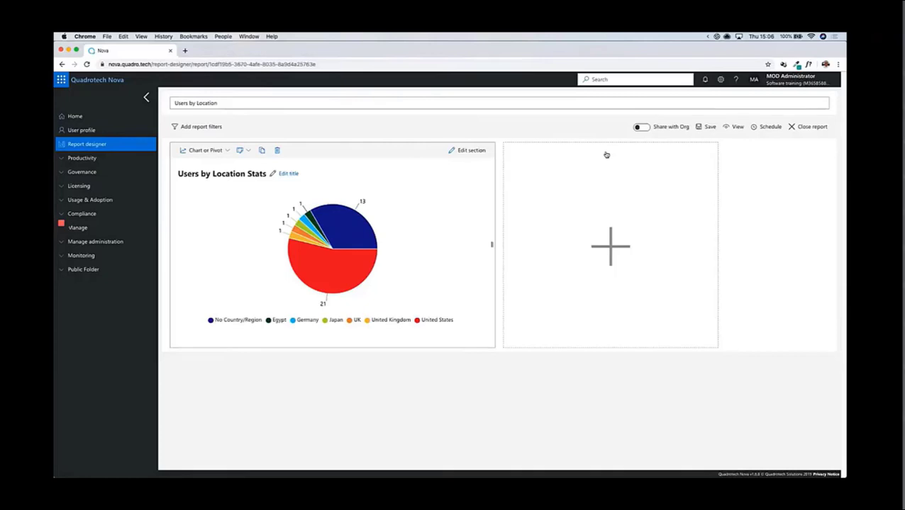
Step: Add a second Chart or Pivot section titled "Users by Location and Department" beside the pie chart
{"action": "left_click", "coordinate": [610, 246]}
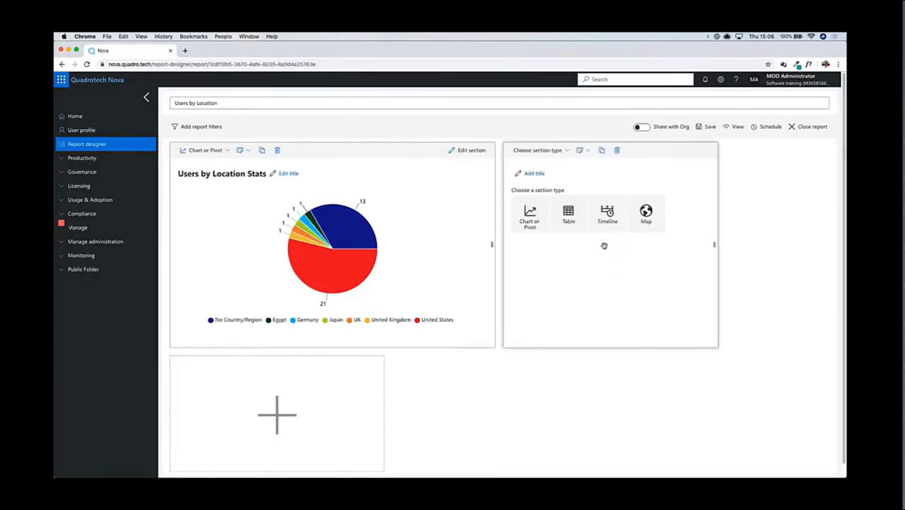
{"action": "left_click", "coordinate": [536, 173]}
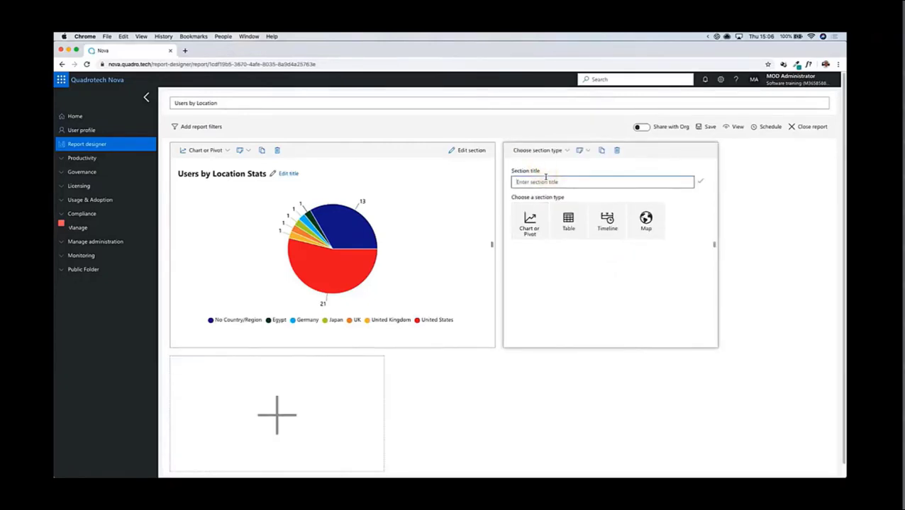
{"action": "type", "text": "Users by Location and Department"}
{"action": "left_click", "coordinate": [699, 181]}
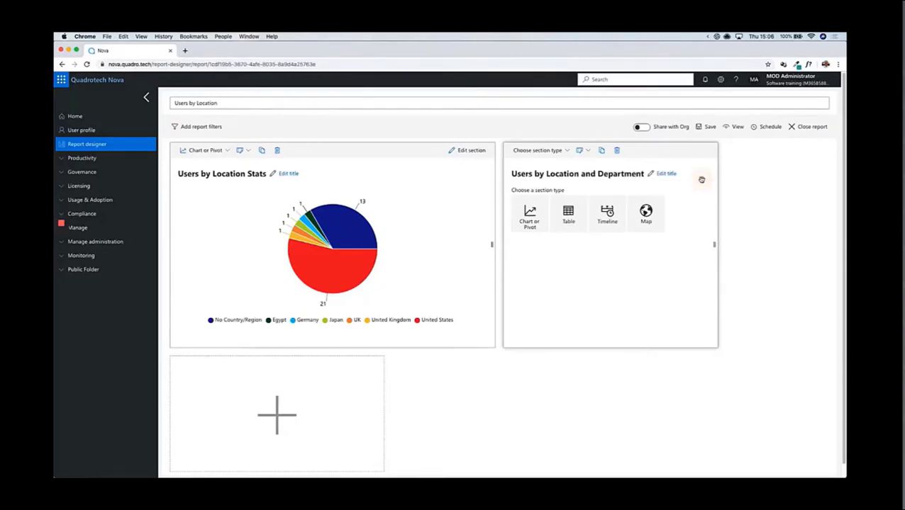
{"action": "left_click", "coordinate": [532, 219]}
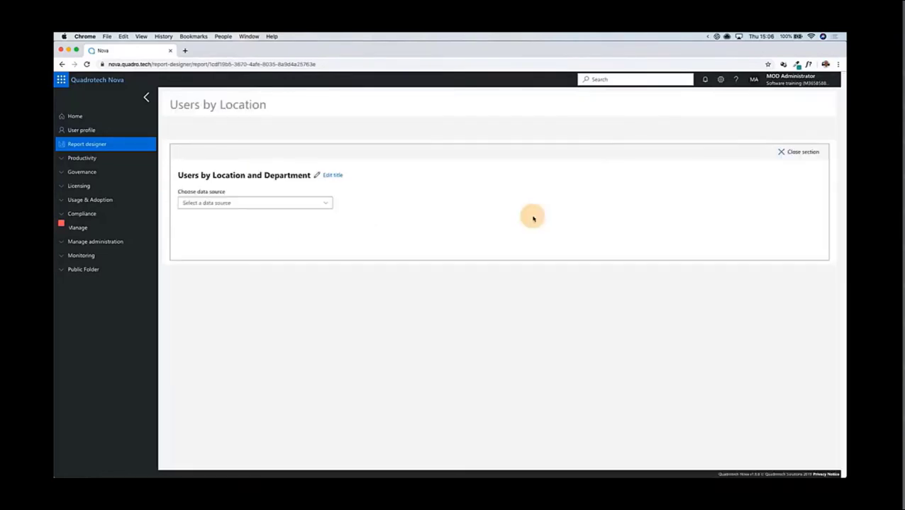
Step: Set the new section's data source to Office 365 Users and its chart type to Stacked Bar
{"action": "left_click", "coordinate": [301, 205]}
{"action": "scroll", "coordinate": [436, 339], "scroll_direction": "down", "scroll_amount": 5}
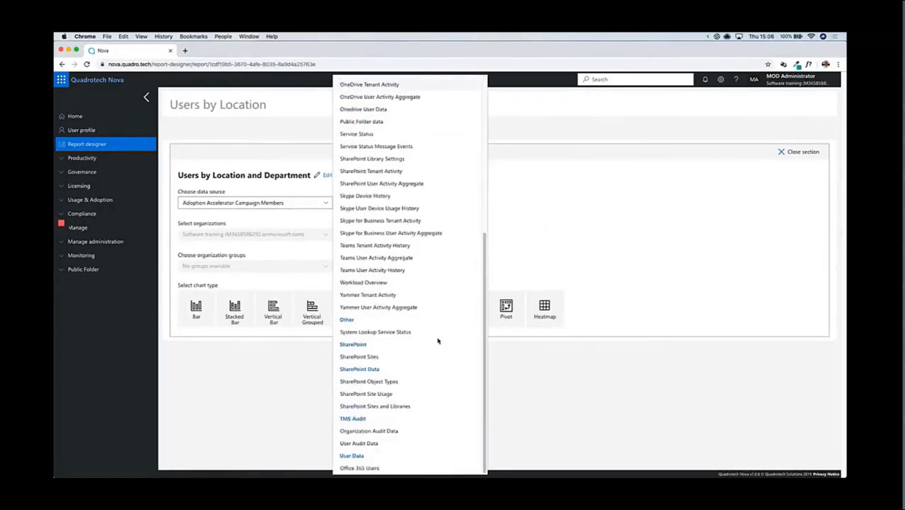
{"action": "left_click", "coordinate": [418, 467]}
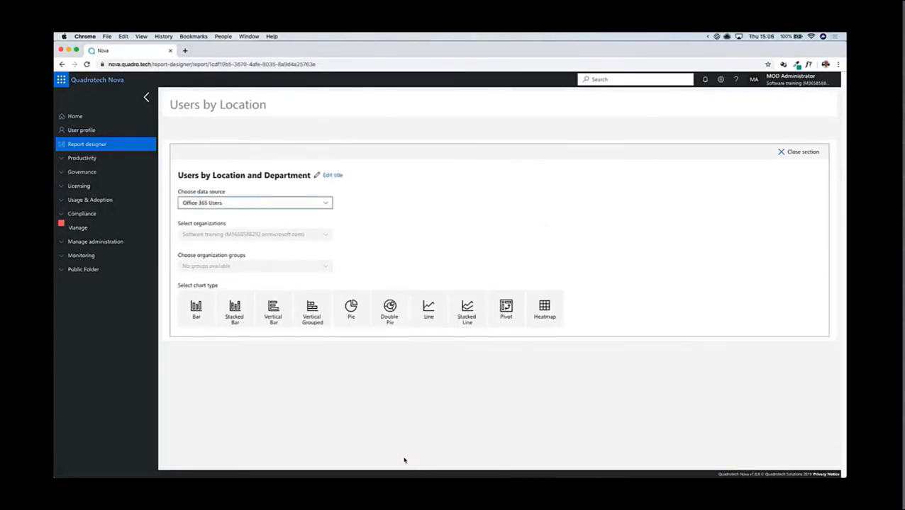
{"action": "left_click", "coordinate": [236, 314]}
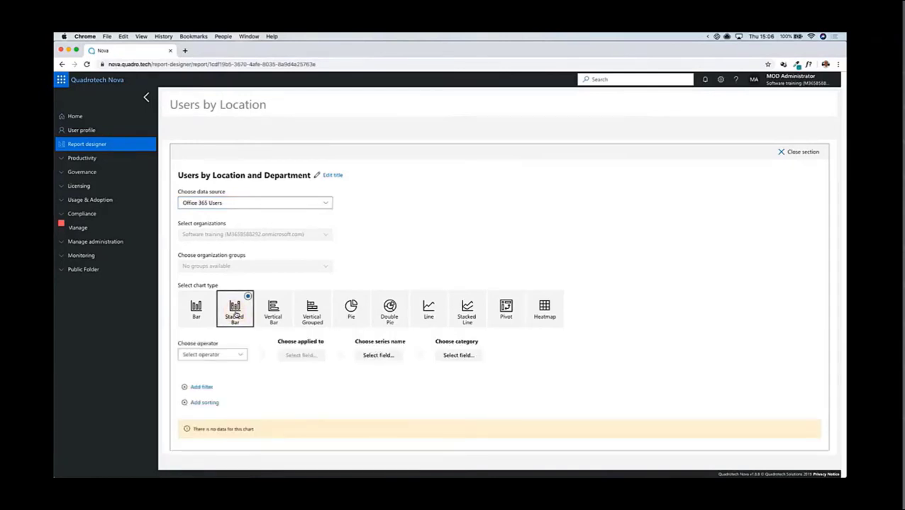
Step: Set the stacked bar chart to Count applied to Country/Region, with Country/Region as series name and Department as category
{"action": "left_click", "coordinate": [222, 355]}
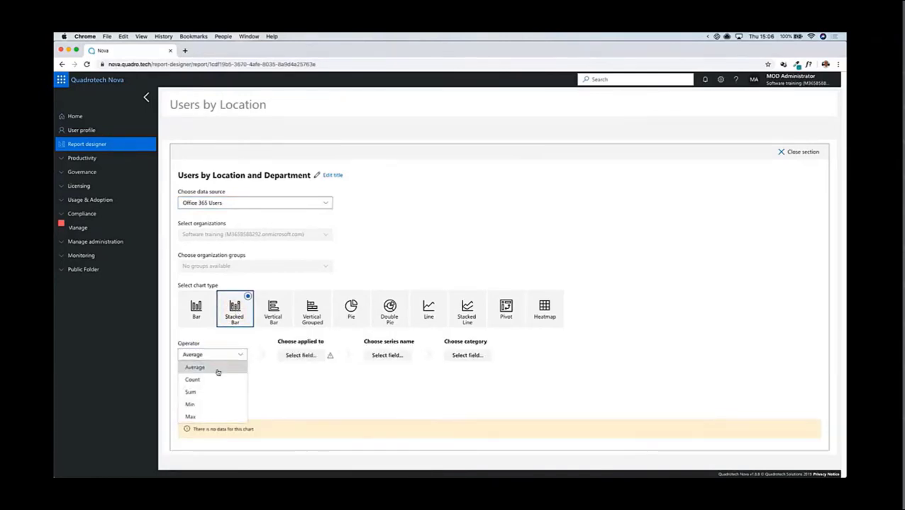
{"action": "left_click", "coordinate": [216, 381]}
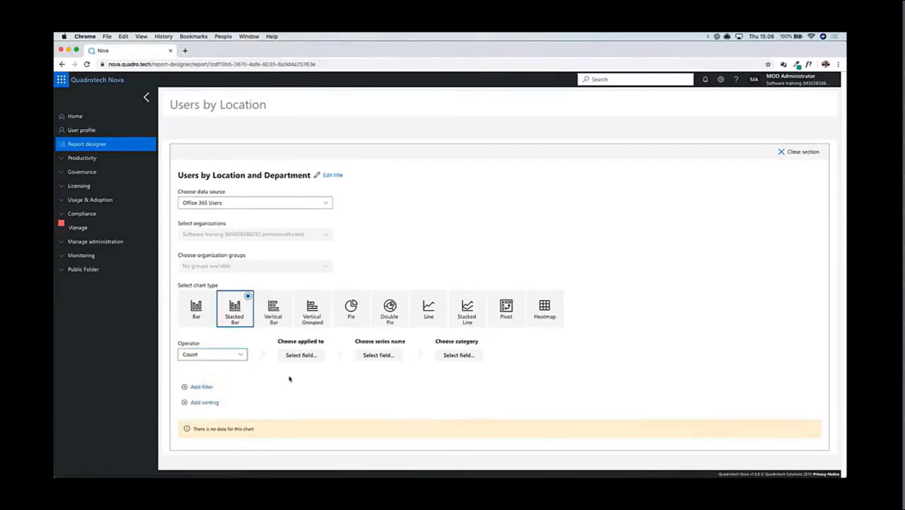
{"action": "left_click", "coordinate": [299, 356]}
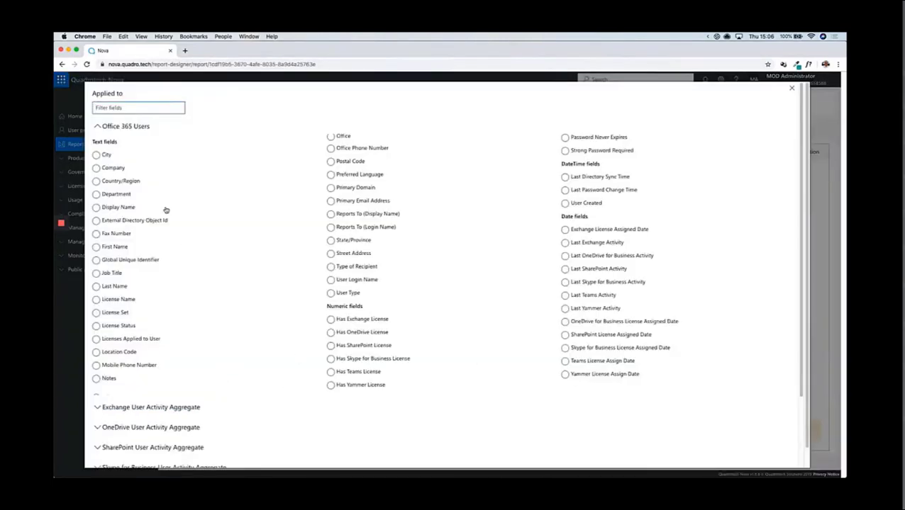
{"action": "left_click", "coordinate": [124, 180]}
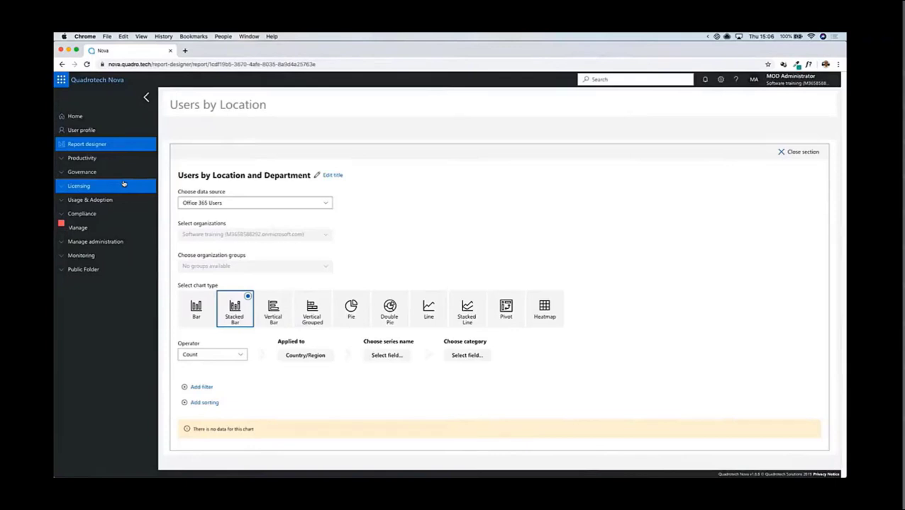
{"action": "left_click", "coordinate": [400, 361]}
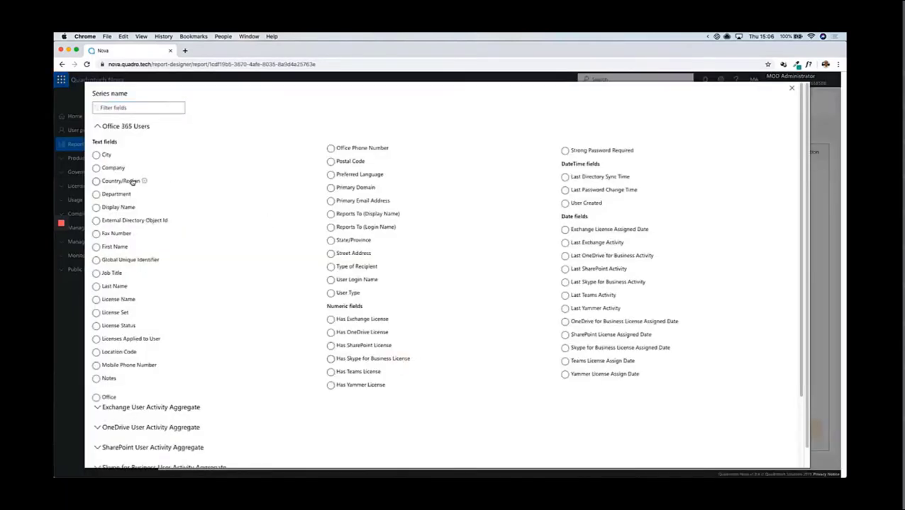
{"action": "left_click", "coordinate": [132, 181]}
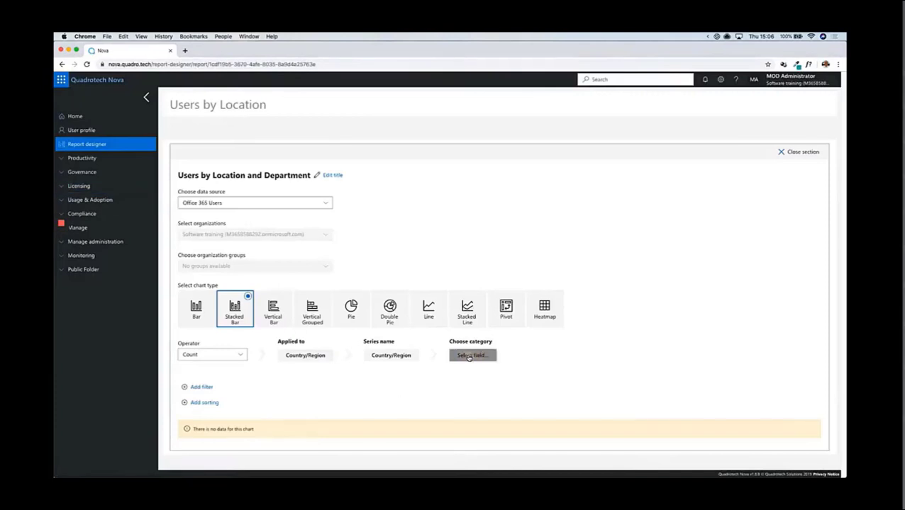
{"action": "left_click", "coordinate": [469, 357]}
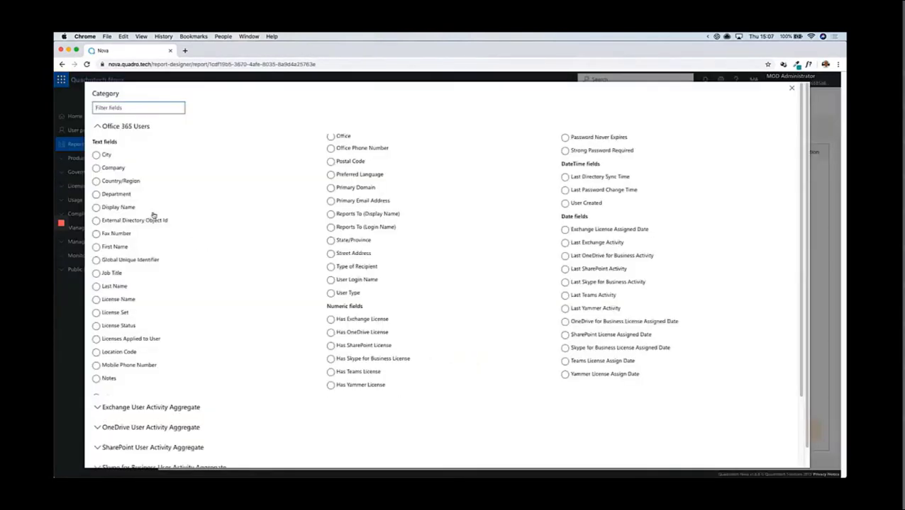
{"action": "left_click", "coordinate": [115, 195]}
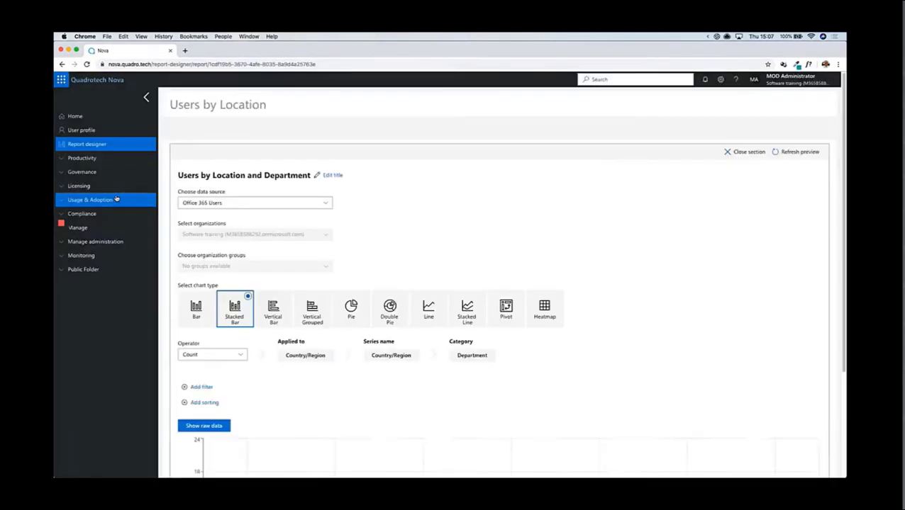
Step: Examine the stacked bar preview's department breakdown for the United Kingdom and United States bars
{"action": "scroll", "coordinate": [682, 311], "scroll_direction": "down", "scroll_amount": 2}
{"action": "scroll", "coordinate": [683, 313], "scroll_direction": "down", "scroll_amount": 2}
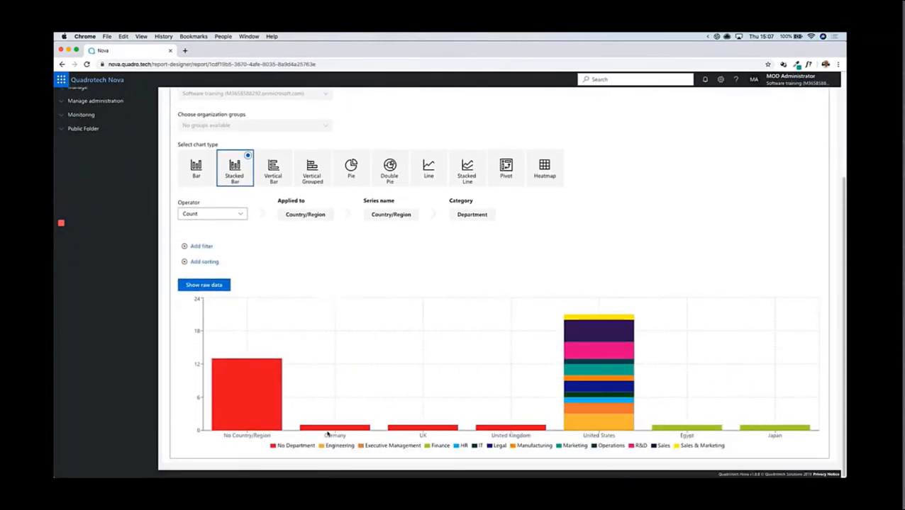
{"action": "mouse_move", "coordinate": [351, 432]}
{"action": "mouse_move", "coordinate": [491, 431]}
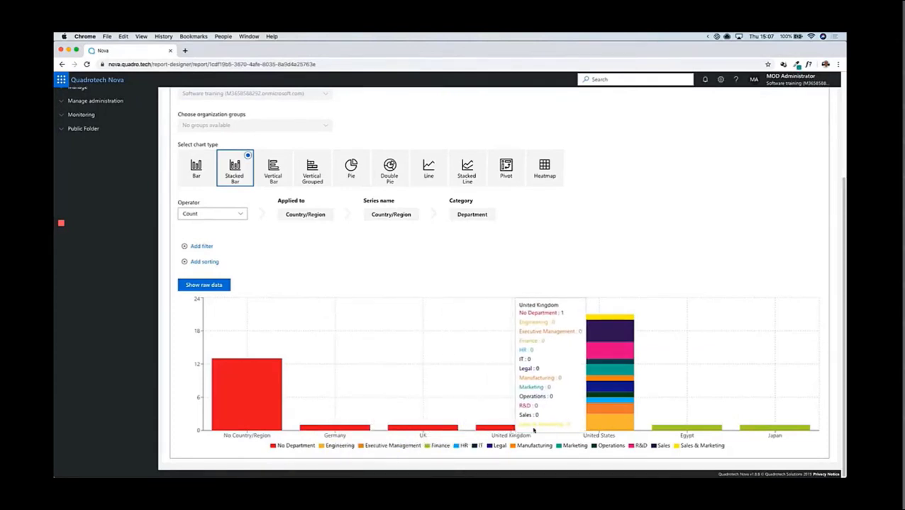
{"action": "mouse_move", "coordinate": [596, 430]}
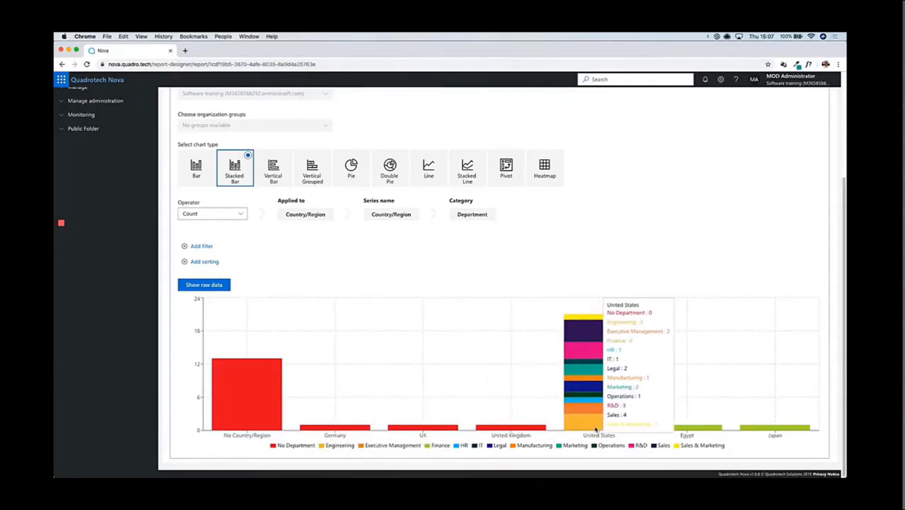
{"action": "scroll", "coordinate": [712, 253], "scroll_direction": "up", "scroll_amount": 3}
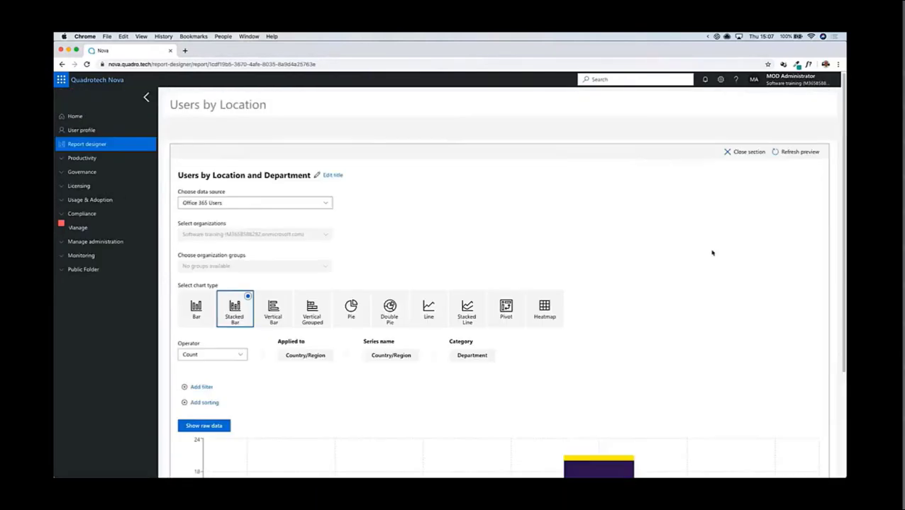
Step: Close the stacked bar section's editor and set the Users by Location and Department section's width to Half
{"action": "left_click", "coordinate": [743, 151]}
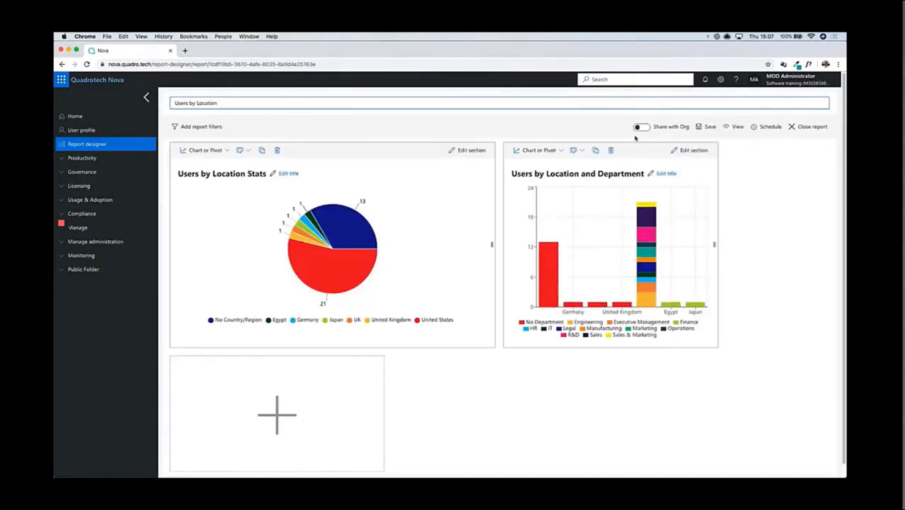
{"action": "left_click", "coordinate": [572, 153]}
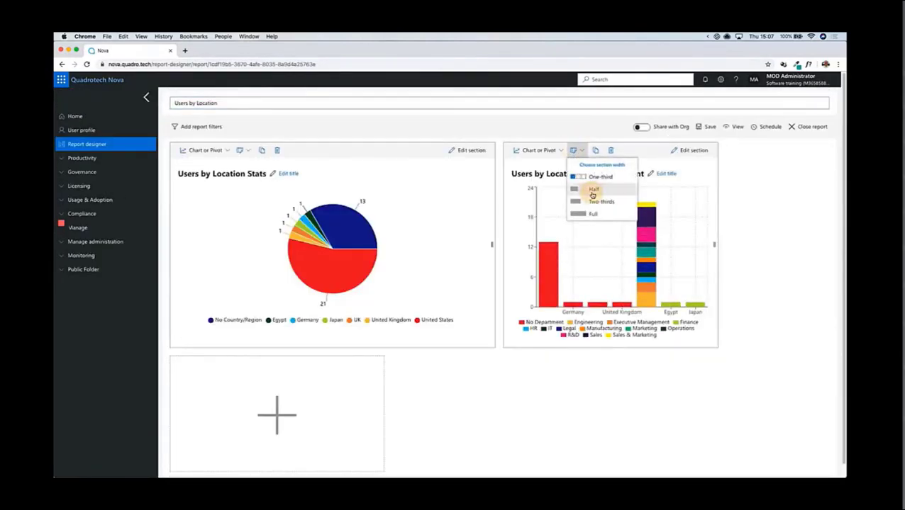
{"action": "left_click", "coordinate": [591, 192]}
Step: Add a third section below the charts, titled "List of Users by Department", and make it a Table
{"action": "scroll", "coordinate": [496, 381], "scroll_direction": "down", "scroll_amount": 1}
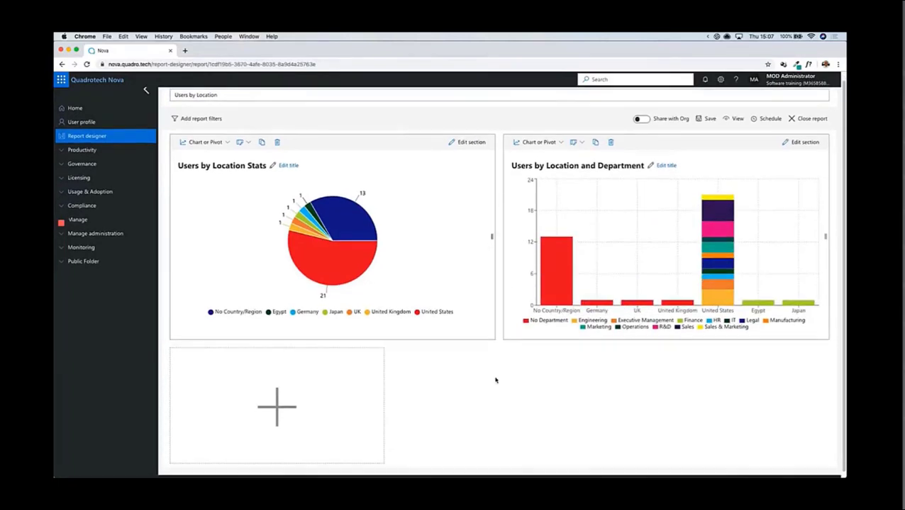
{"action": "scroll", "coordinate": [496, 380], "scroll_direction": "down", "scroll_amount": 1}
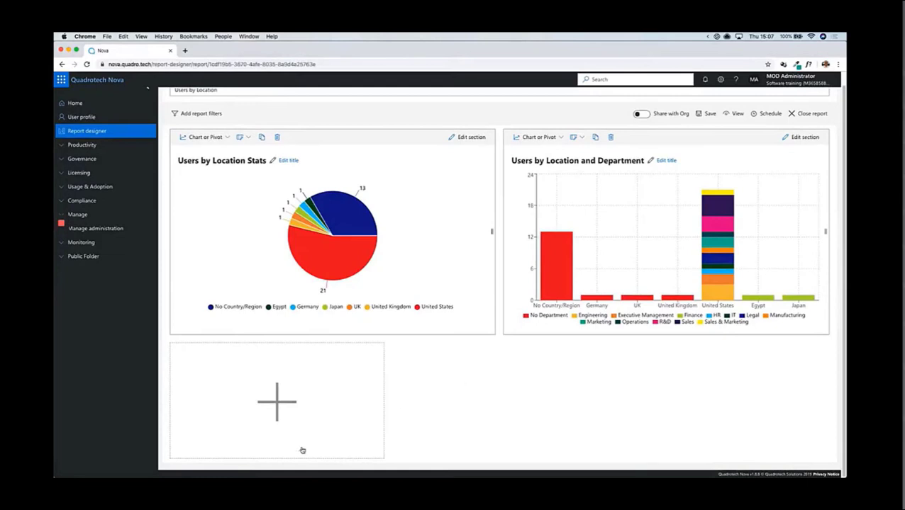
{"action": "left_click", "coordinate": [279, 407]}
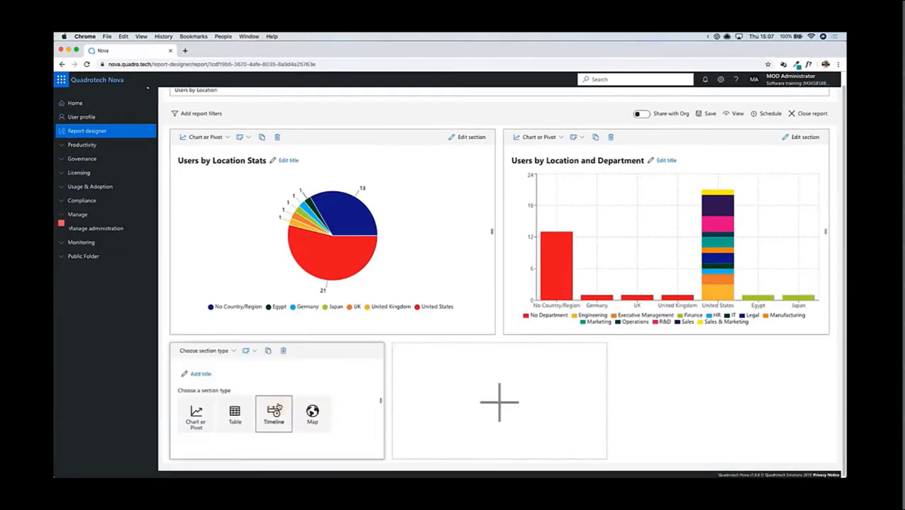
{"action": "left_click", "coordinate": [201, 374]}
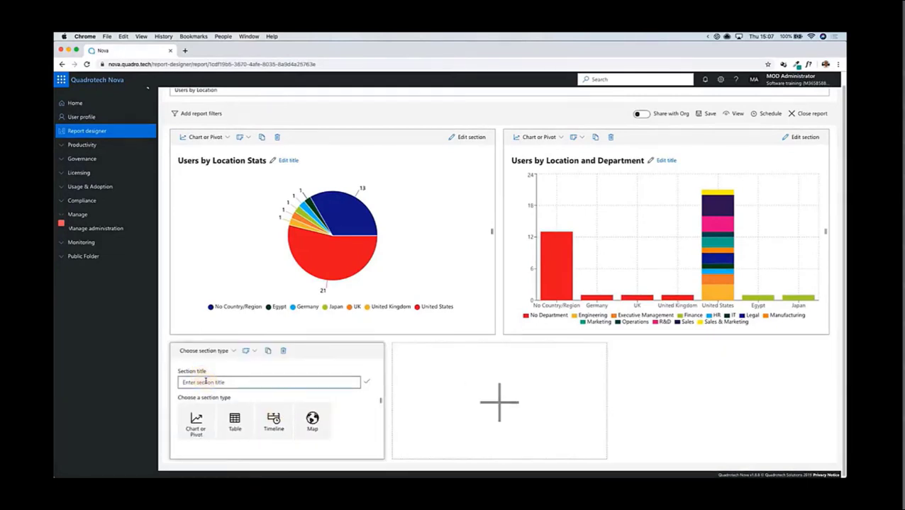
{"action": "type", "text": "List of Users by Department"}
{"action": "left_click", "coordinate": [367, 382]}
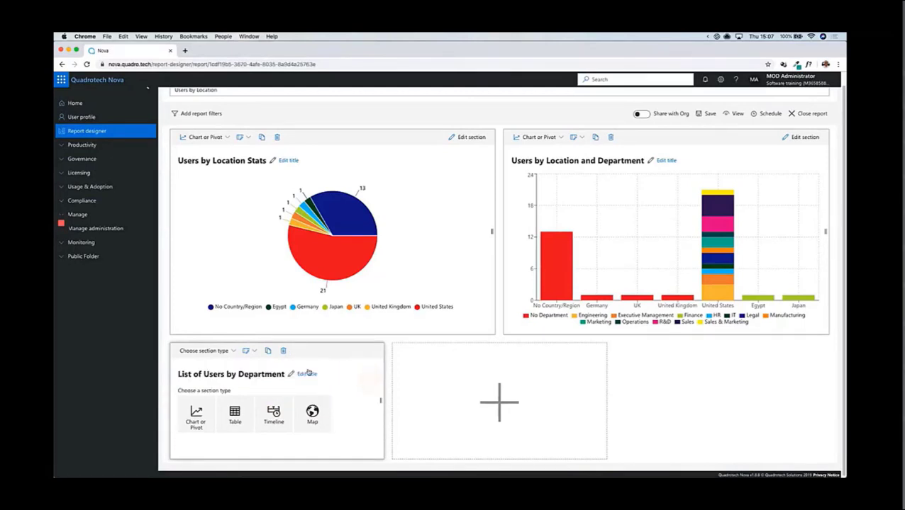
{"action": "left_click", "coordinate": [244, 419]}
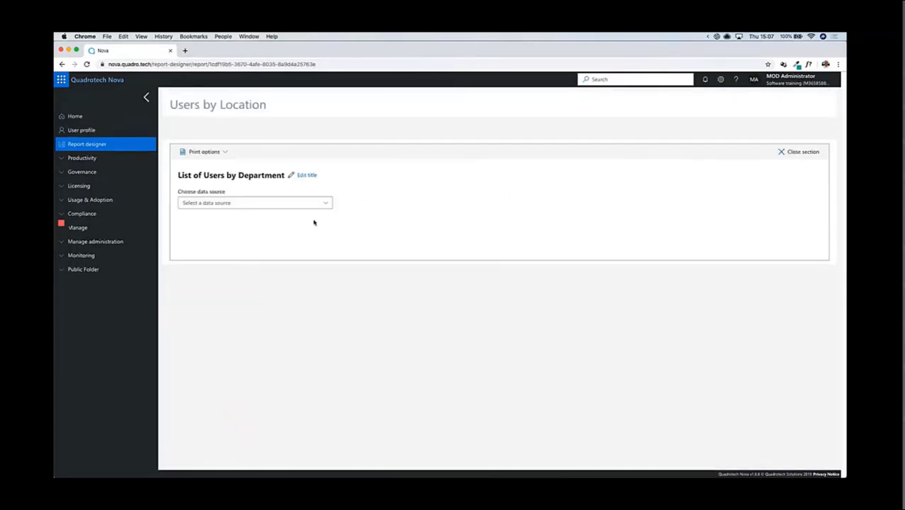
Step: Set the table section's data source to Office 365 Users
{"action": "left_click", "coordinate": [325, 206]}
{"action": "scroll", "coordinate": [397, 319], "scroll_direction": "down", "scroll_amount": 10}
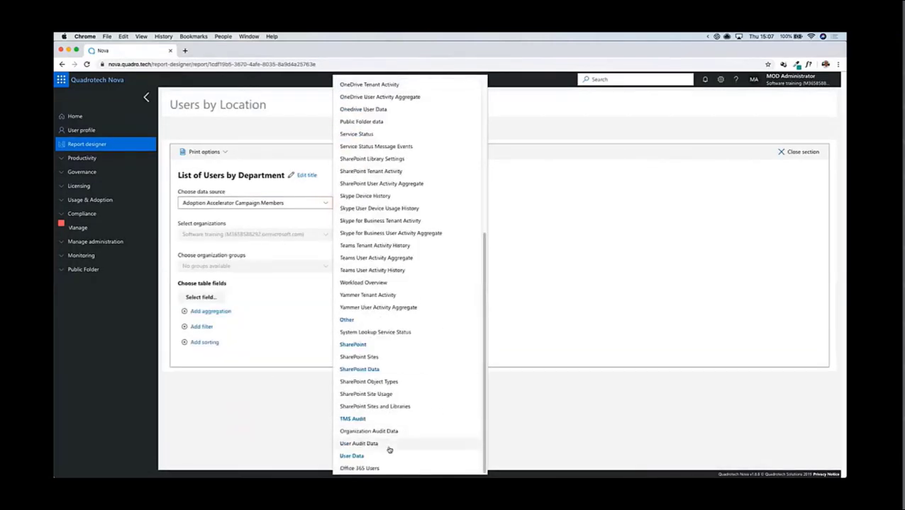
{"action": "left_click", "coordinate": [359, 468]}
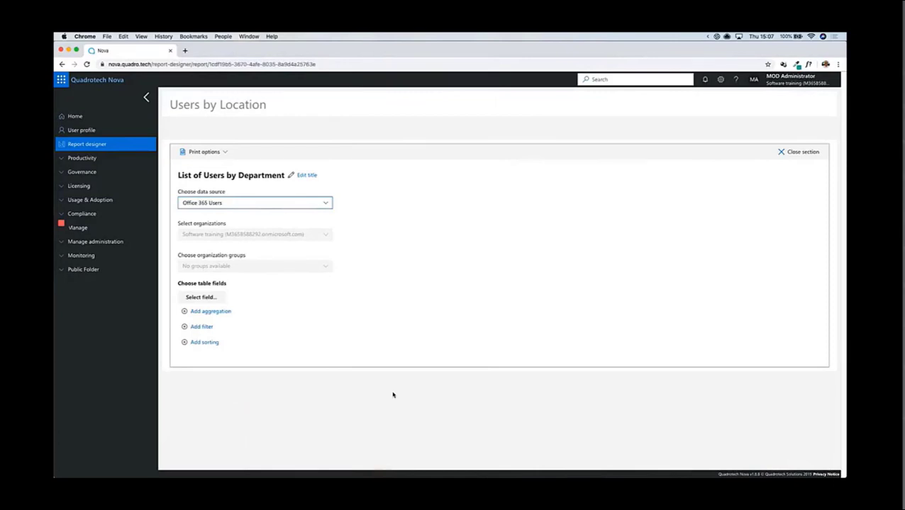
Step: Select Display Name, Country/Region and Department as the table fields and check the table preview
{"action": "left_click", "coordinate": [201, 297]}
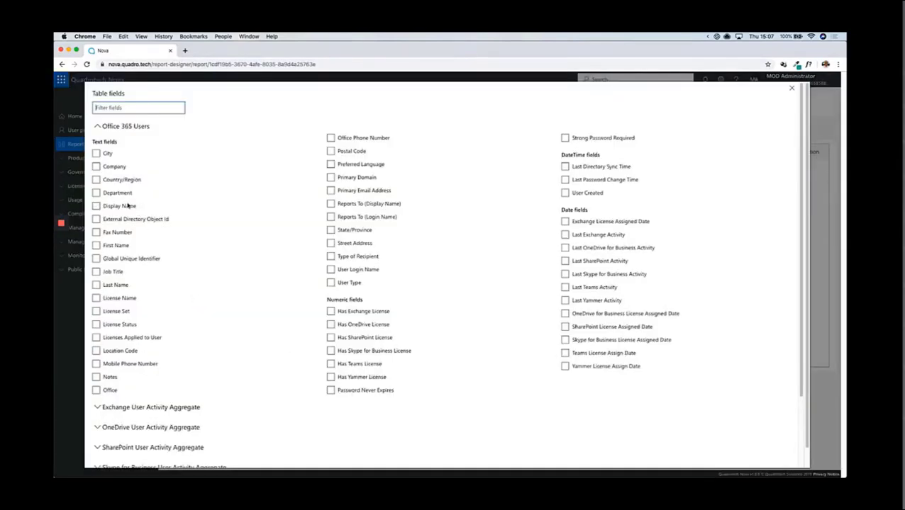
{"action": "left_click", "coordinate": [127, 204]}
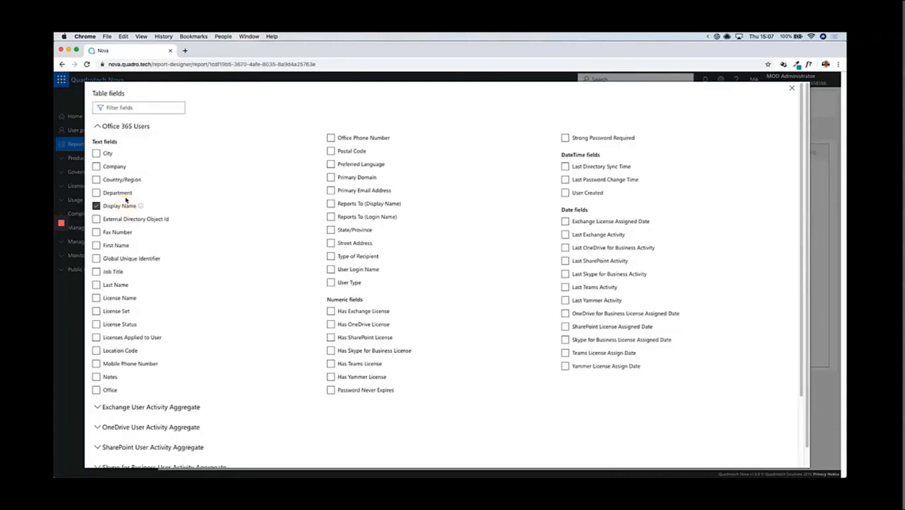
{"action": "left_click", "coordinate": [121, 179]}
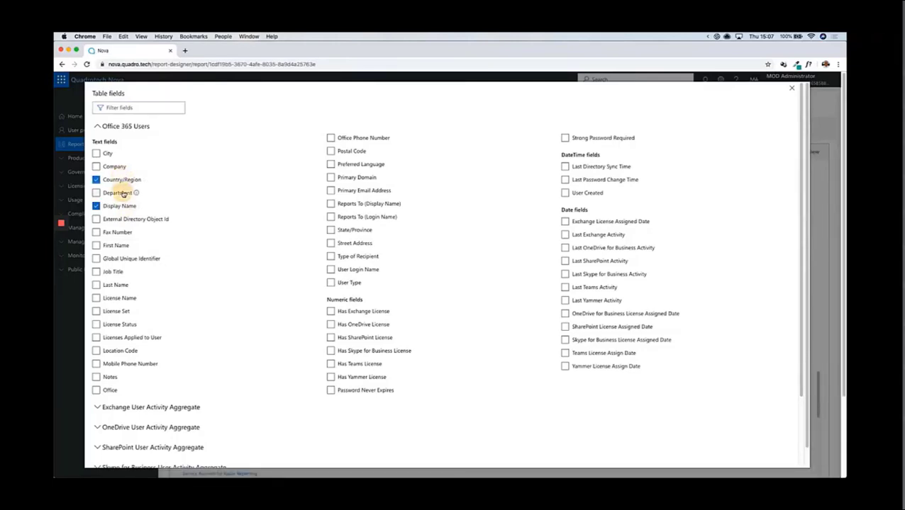
{"action": "left_click", "coordinate": [123, 192]}
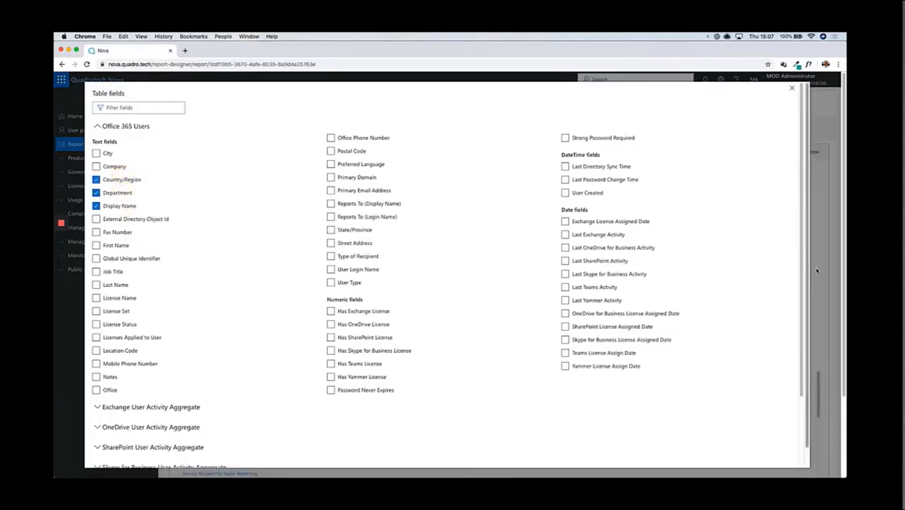
{"action": "left_click", "coordinate": [816, 271]}
{"action": "scroll", "coordinate": [599, 305], "scroll_direction": "down", "scroll_amount": 1}
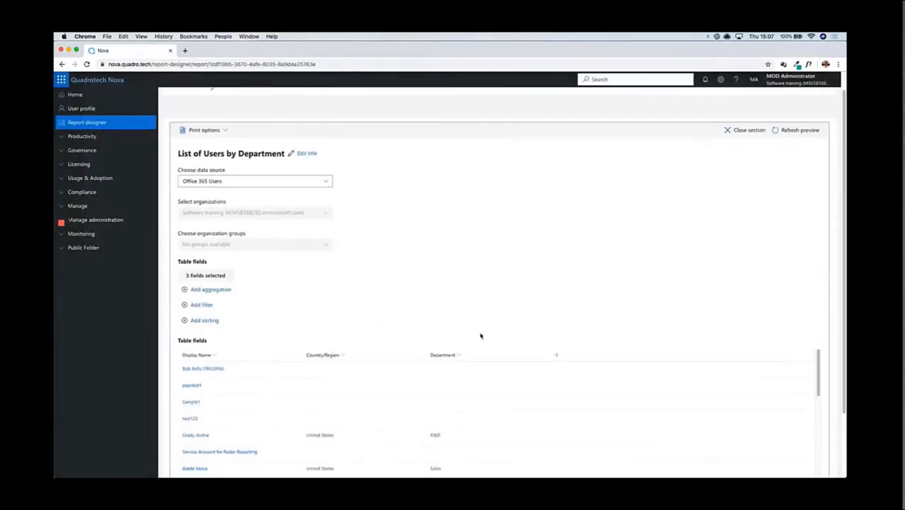
{"action": "scroll", "coordinate": [582, 289], "scroll_direction": "down", "scroll_amount": 3}
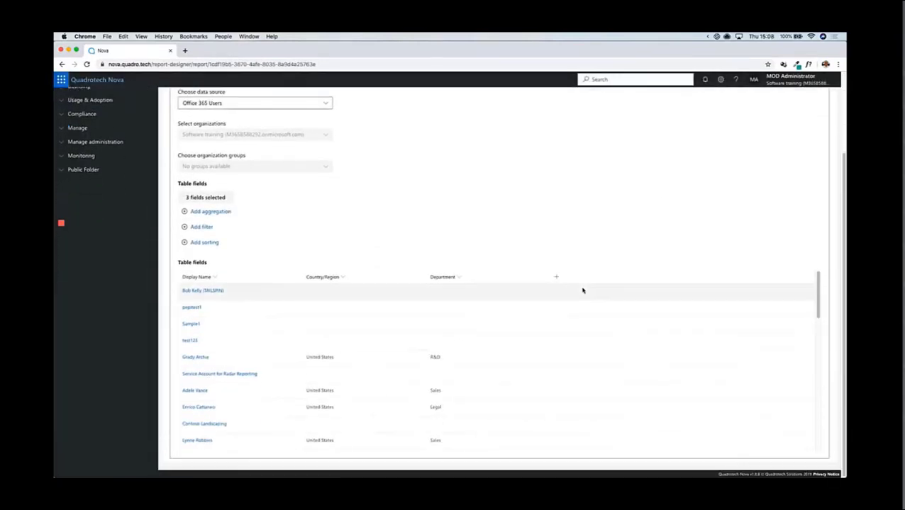
Step: Return to the report layout, set the List of Users by Department section's width to Full, and save the report
{"action": "scroll", "coordinate": [691, 239], "scroll_direction": "up", "scroll_amount": 3}
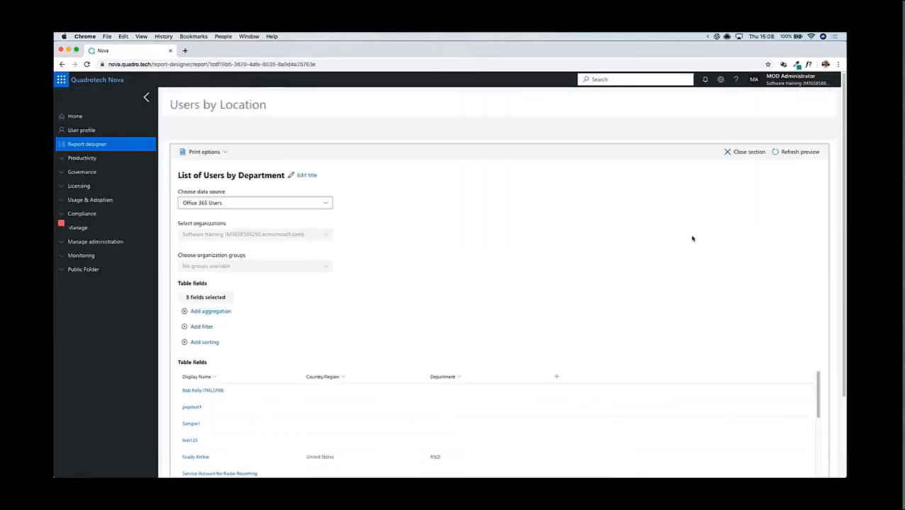
{"action": "left_click", "coordinate": [741, 152]}
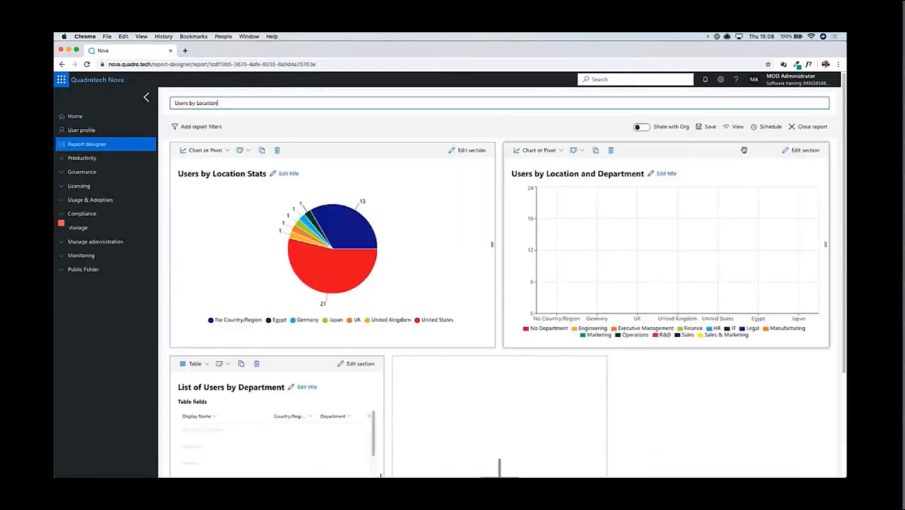
{"action": "left_click", "coordinate": [221, 364]}
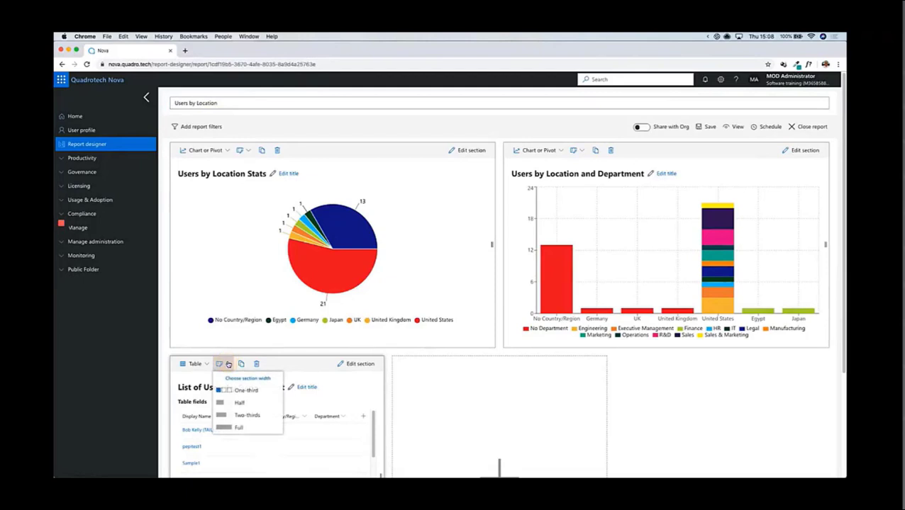
{"action": "left_click", "coordinate": [242, 428]}
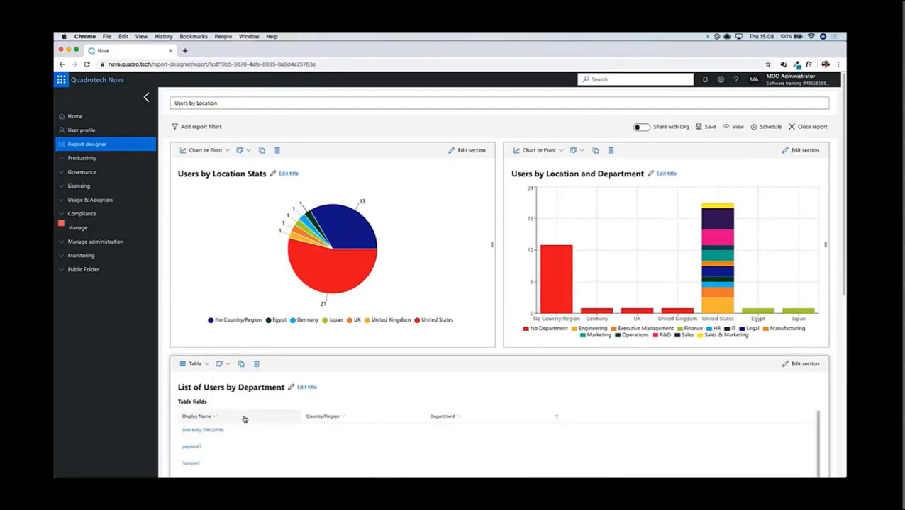
{"action": "left_click", "coordinate": [710, 127]}
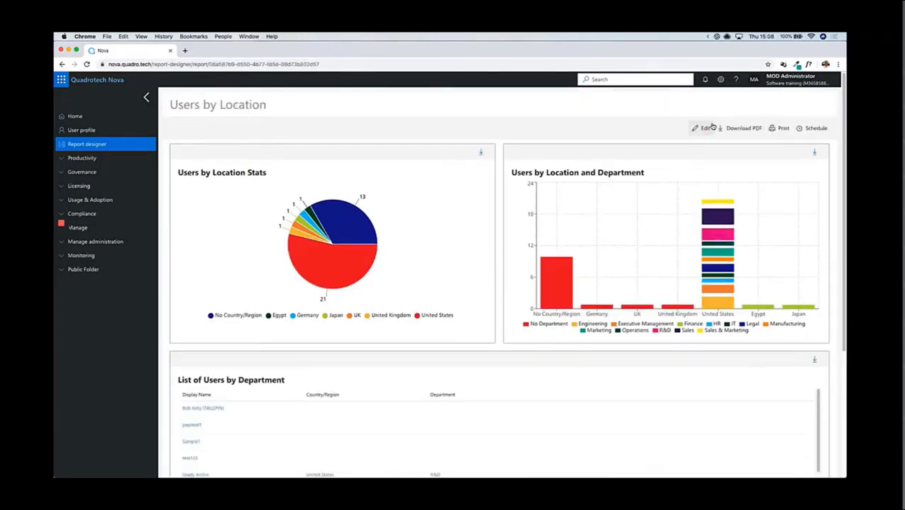